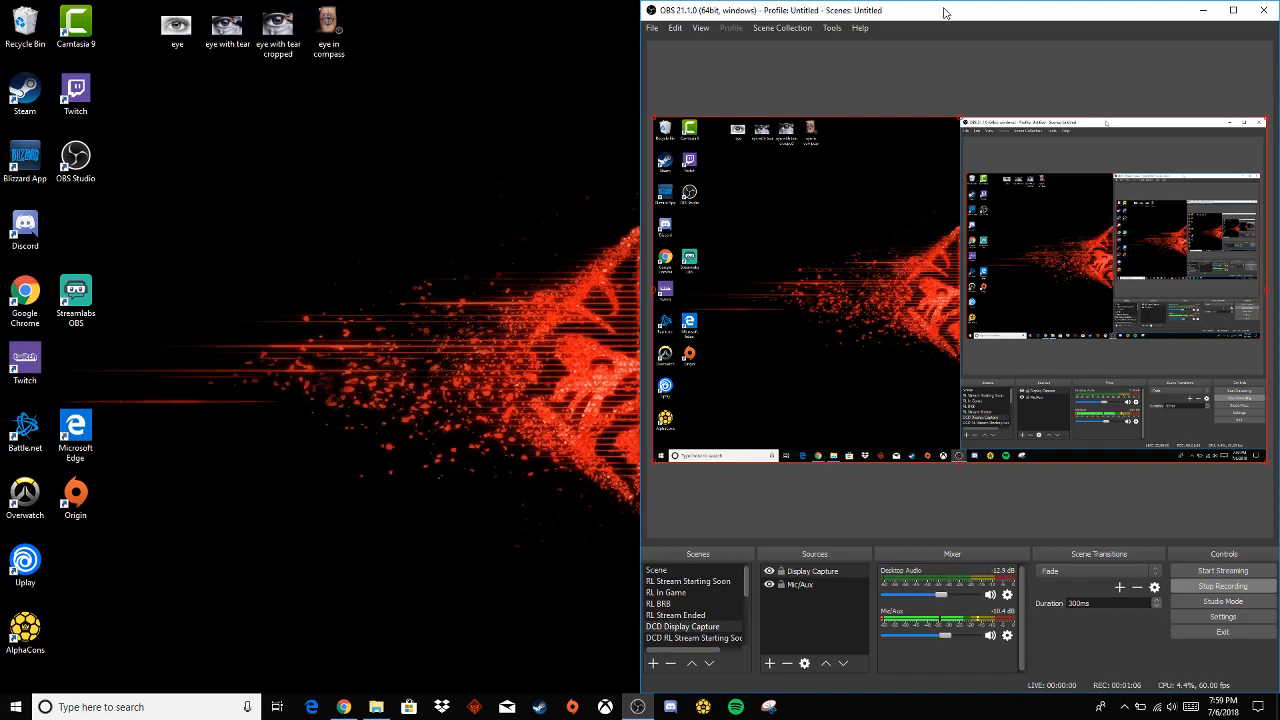
Step: Switch to Chrome, search the web for "obs" and visit the Open Broadcaster Software home page, closing it when done
click(340, 707)
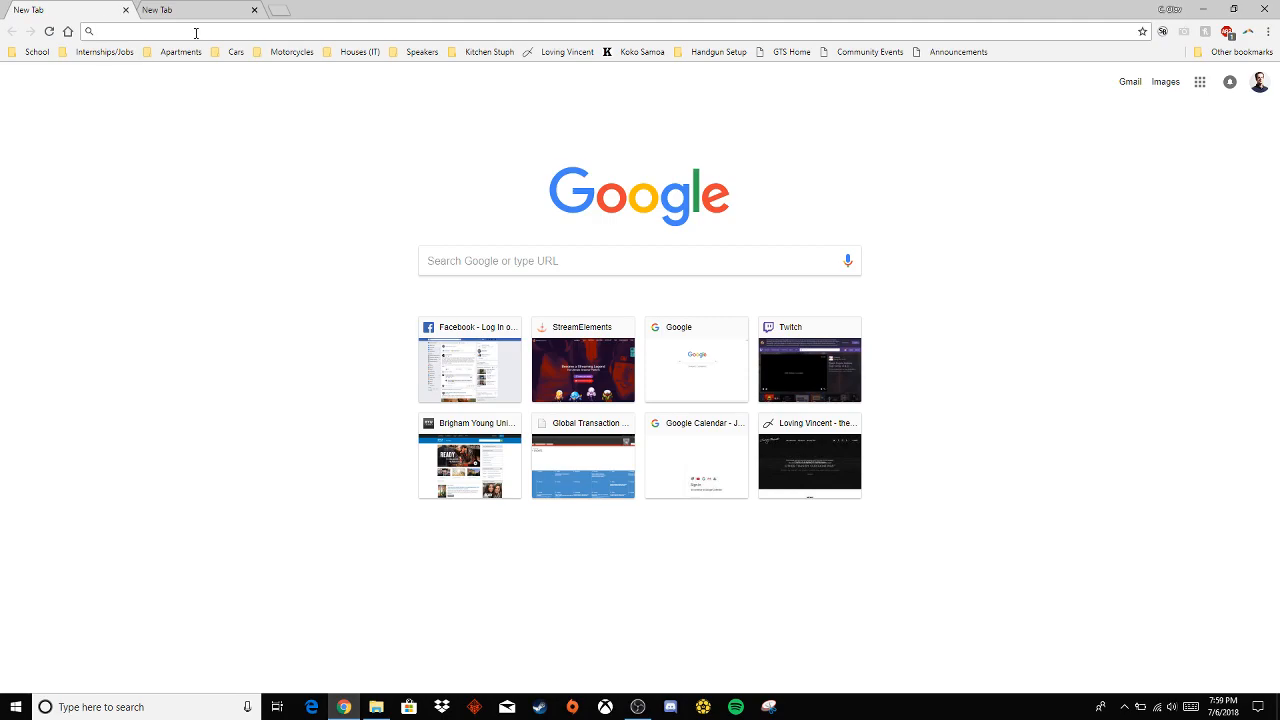
text(obs)
key(Return)
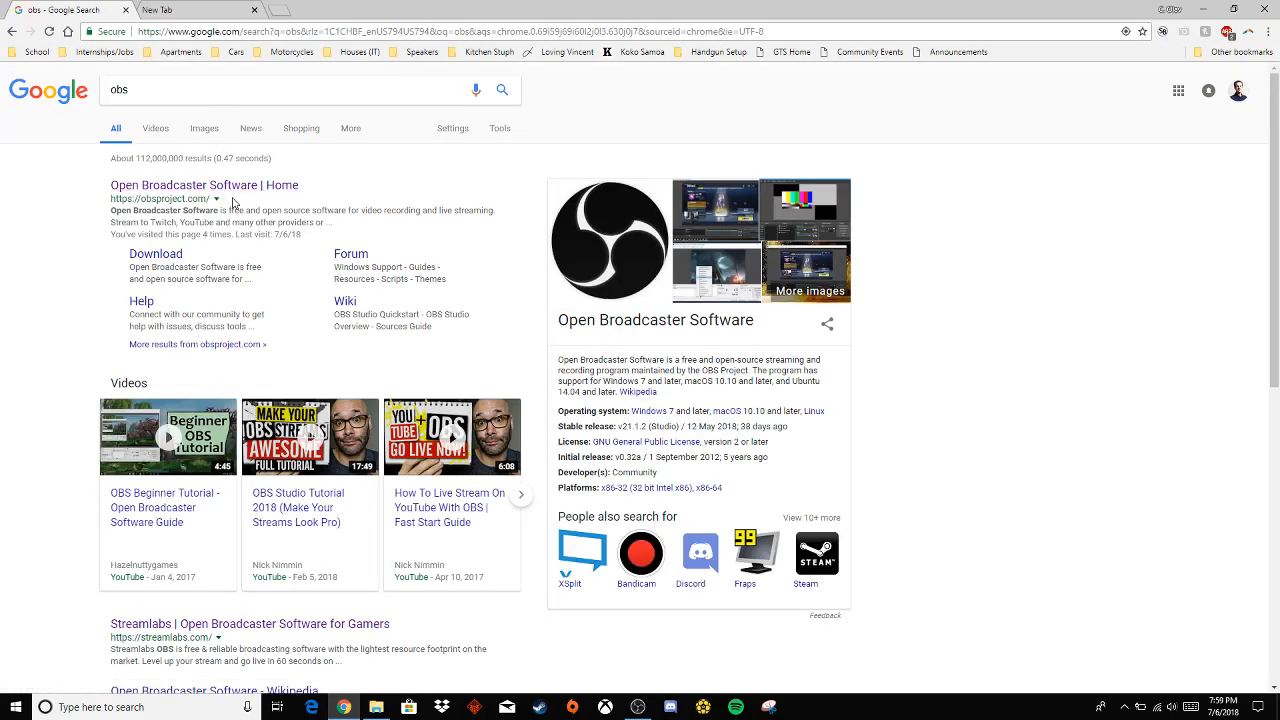
click(246, 188)
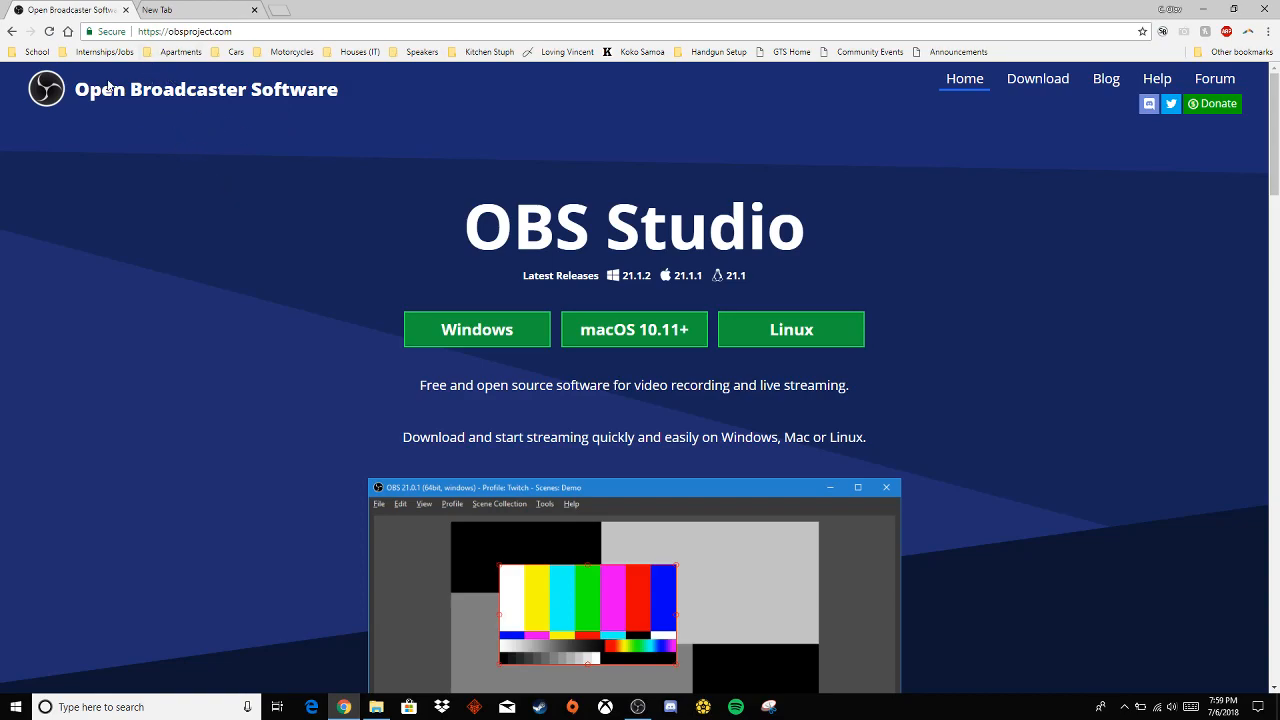
click(124, 11)
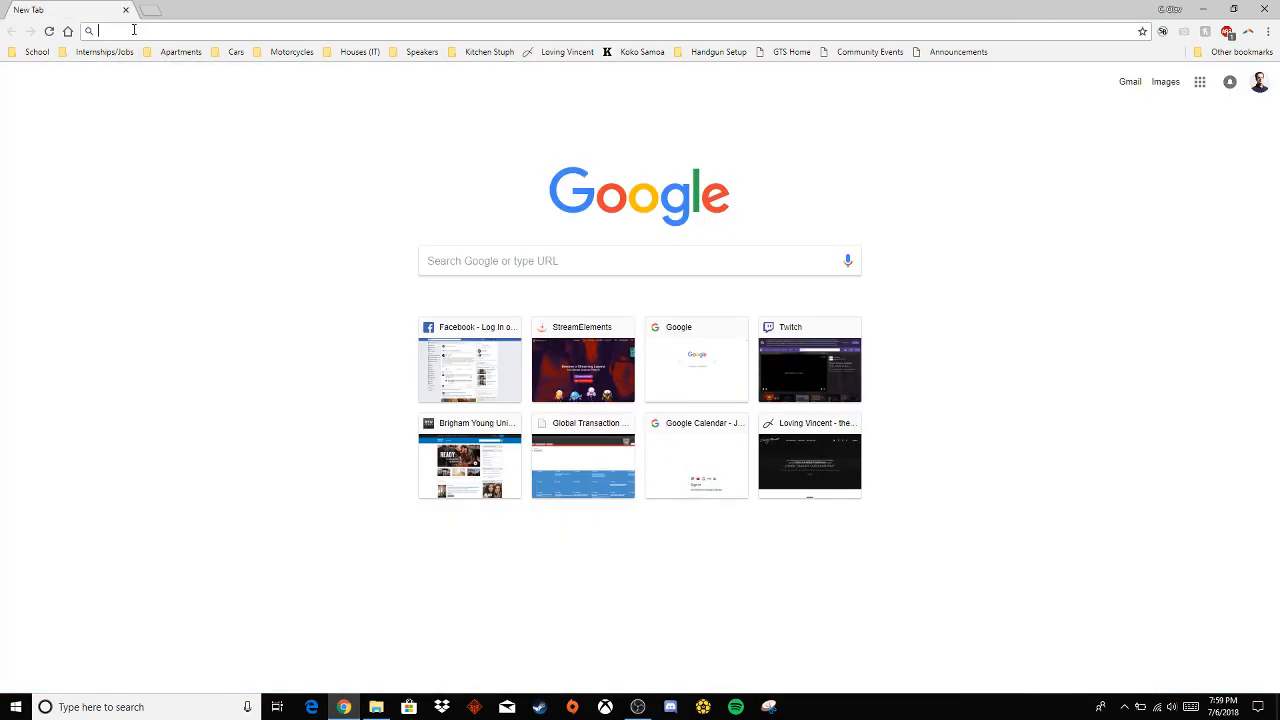
Step: Go to the StreamElements website at streamelements.com
click(133, 30)
text(streamel)
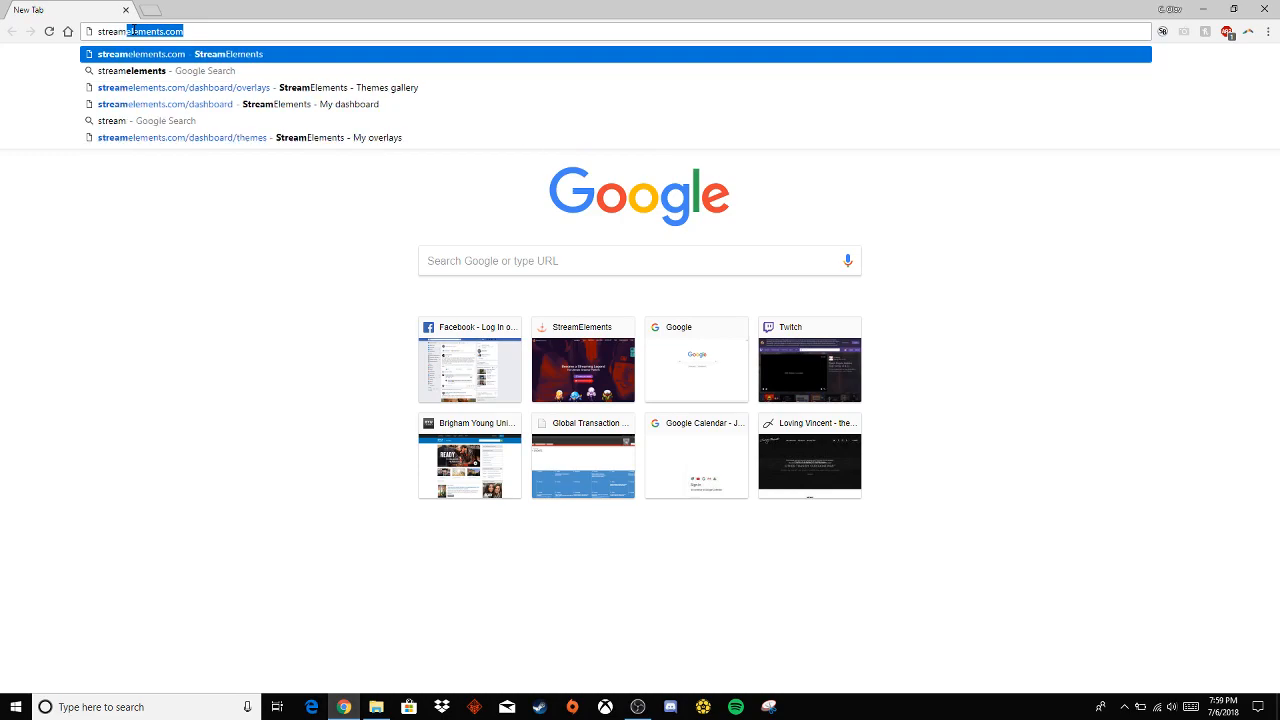
text(ement)
key(BackSpace)
key(BackSpace)
text(en)
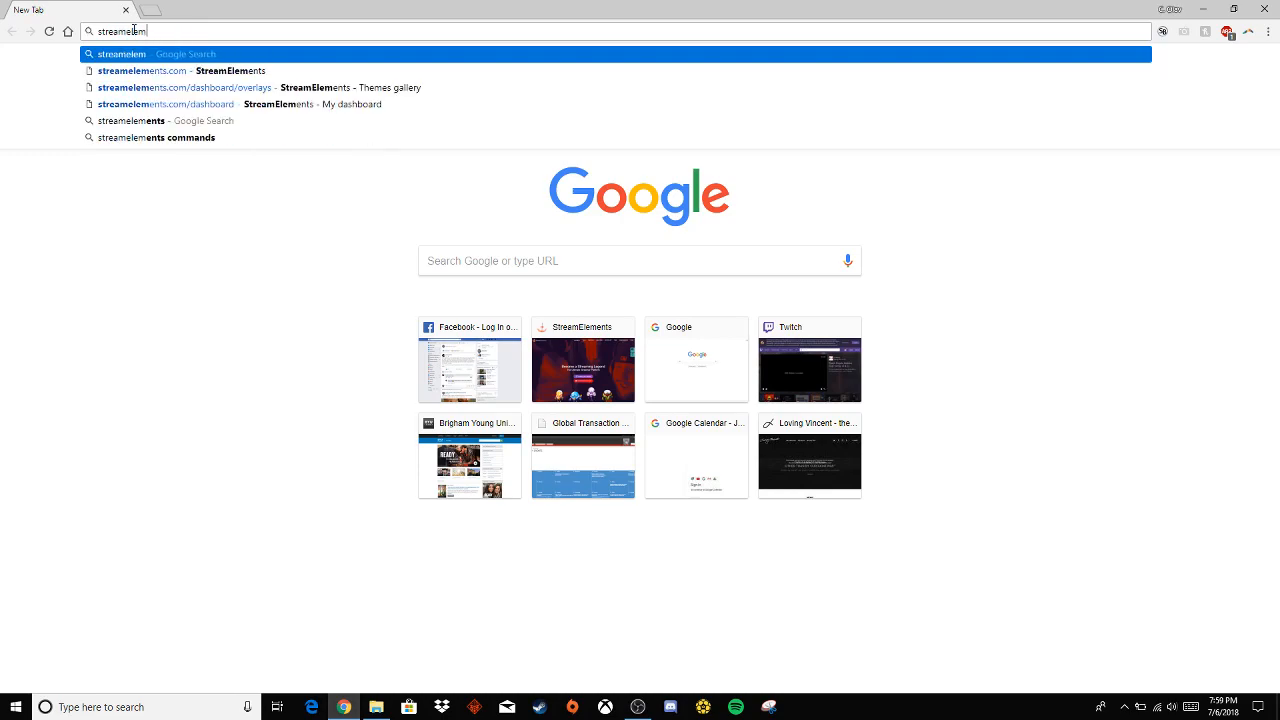
text(ts.com)
key(Return)
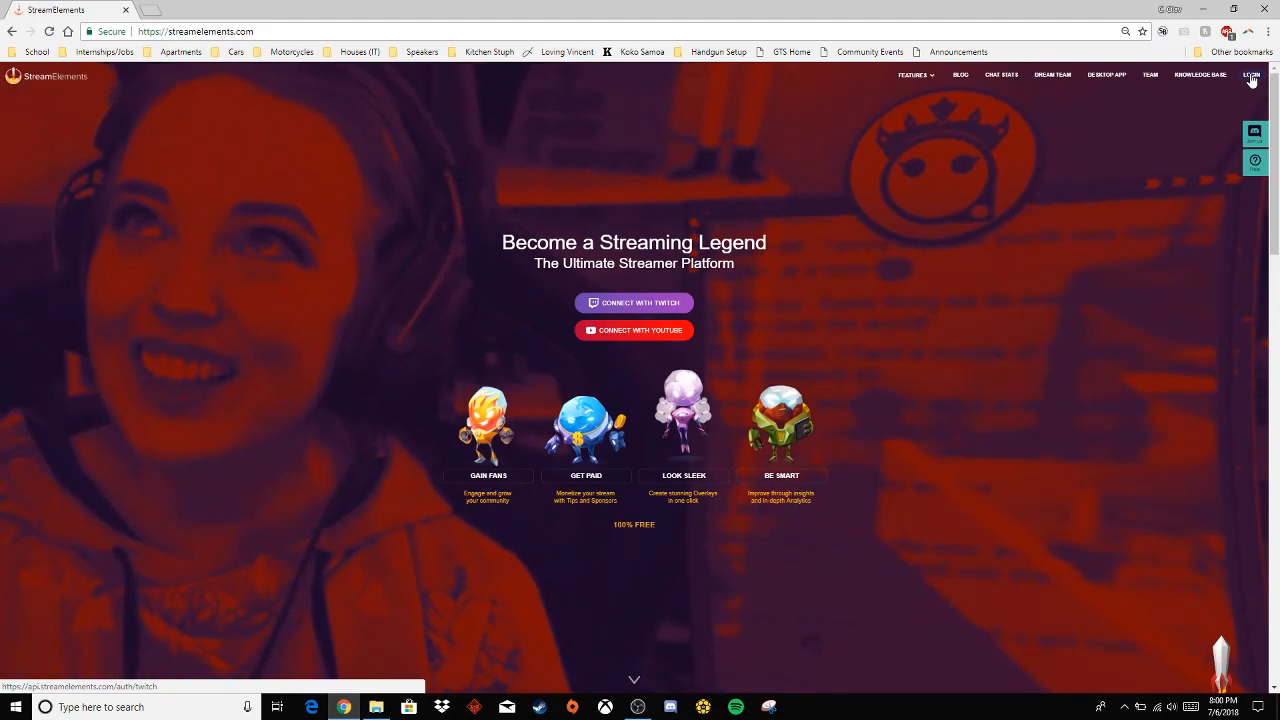
Step: Log in to StreamElements and show the list of the account's own overlays
click(1251, 78)
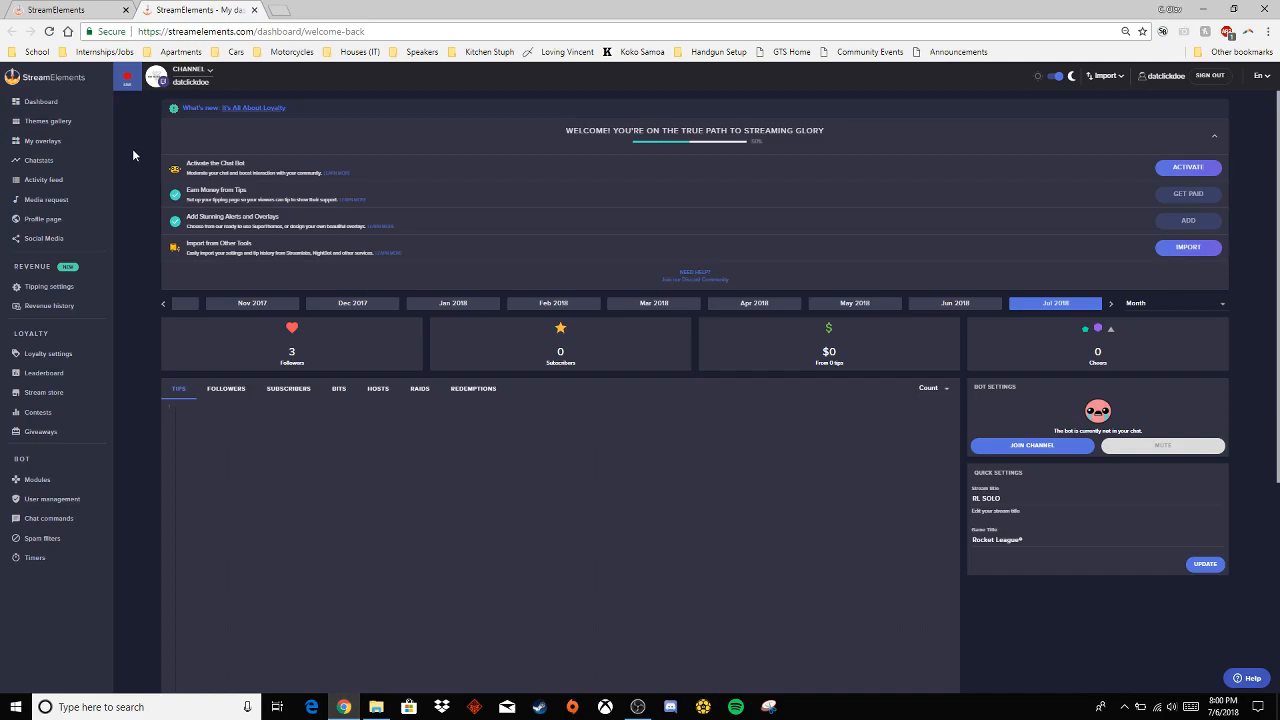
click(55, 145)
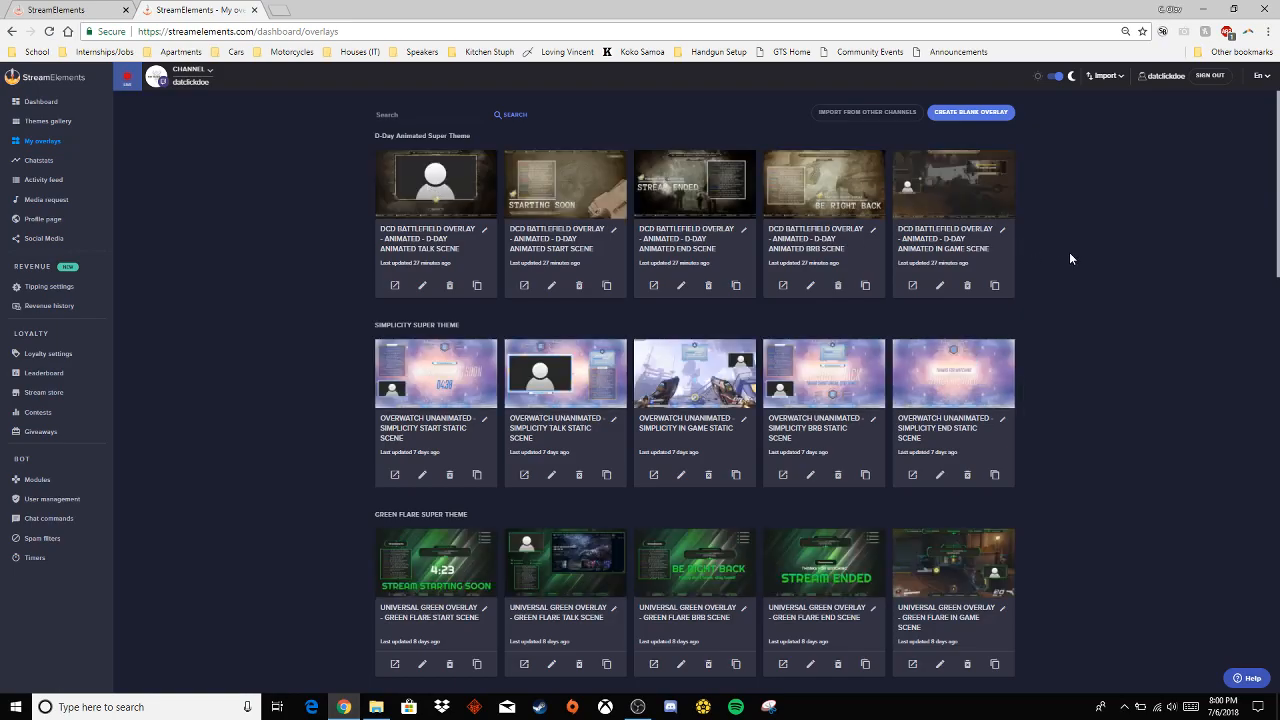
Step: Look through the saved overlays, from the D-Day Animated set down to the Fire Ball Animated set and back
scroll(1000, 330, down, 4)
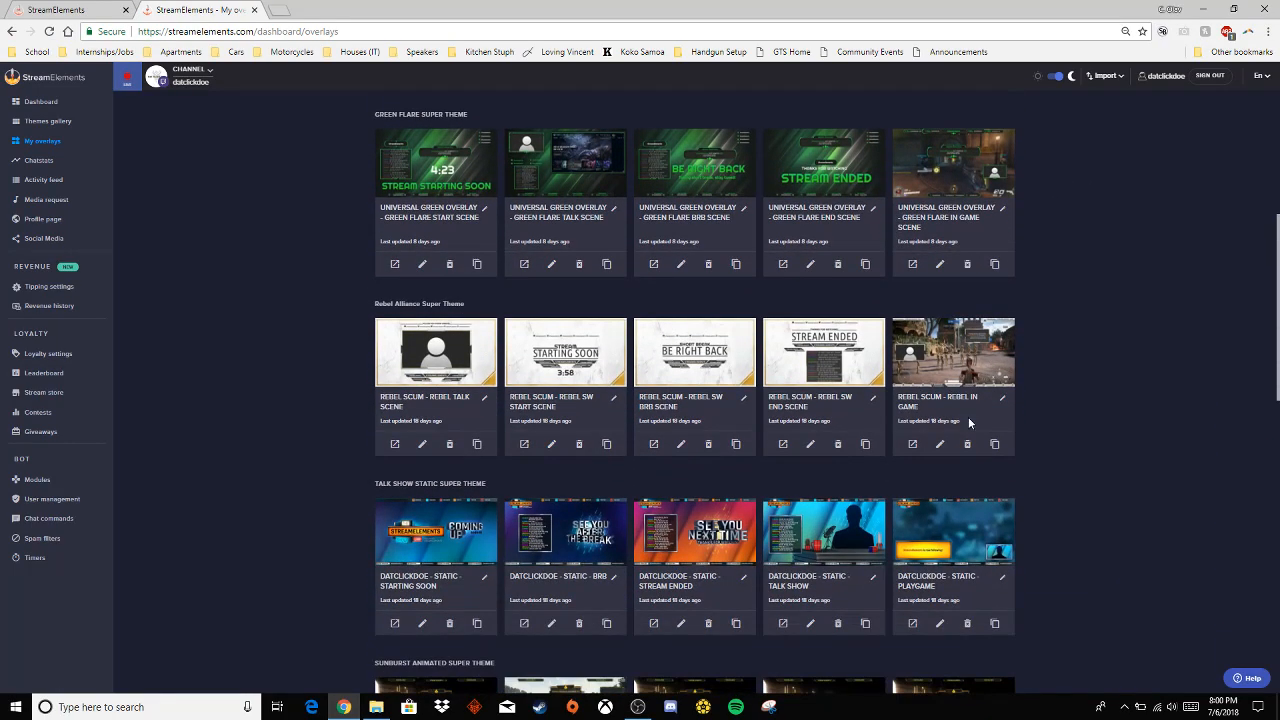
scroll(834, 512, up, 4)
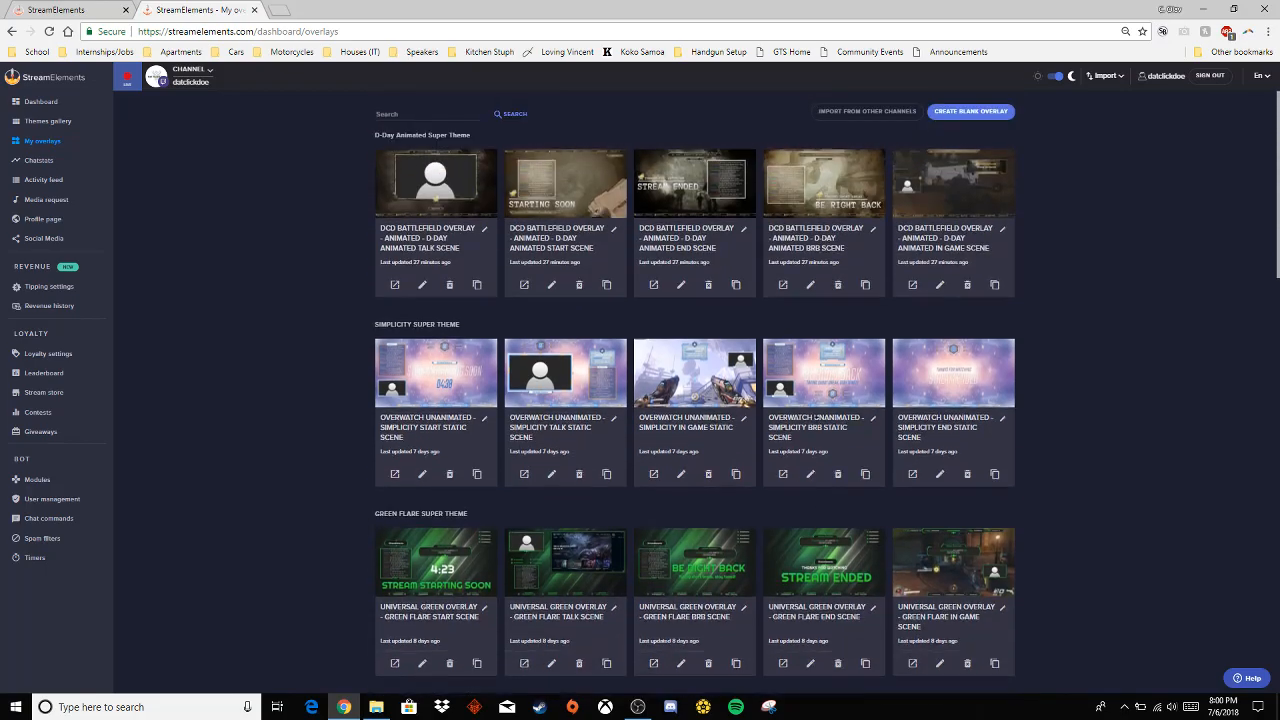
scroll(1004, 243, down, 3)
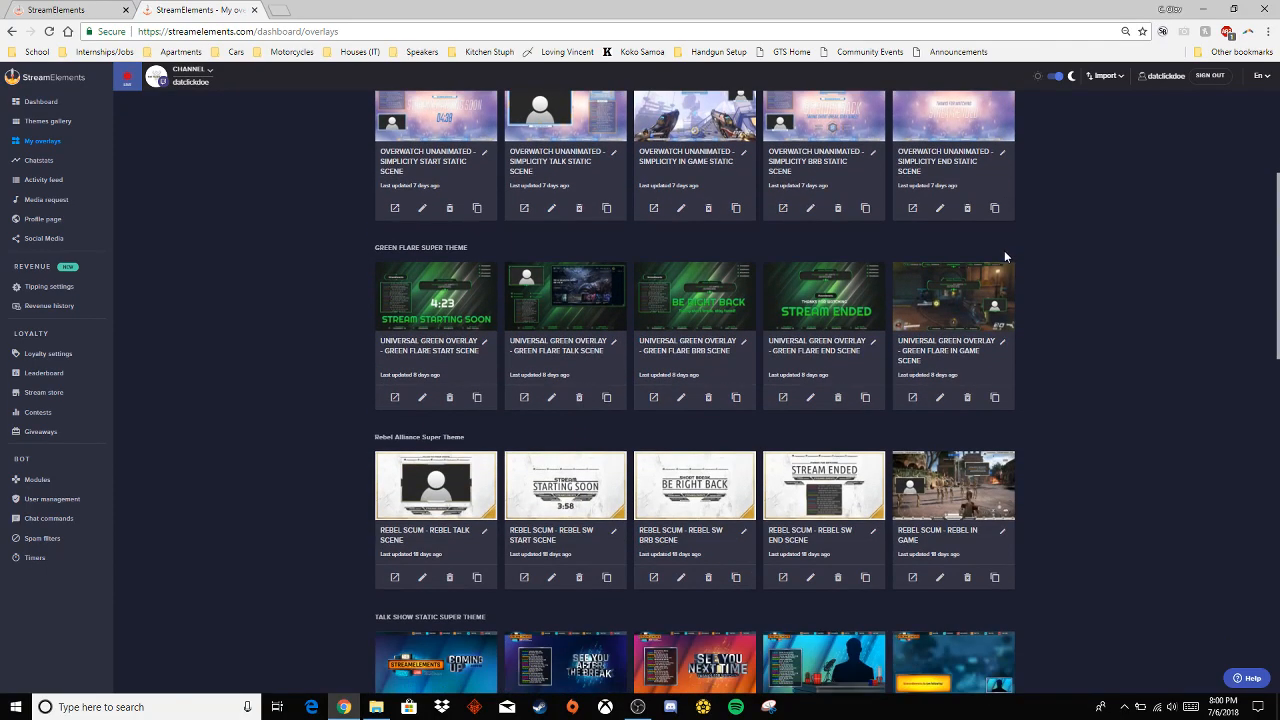
scroll(1005, 256, down, 1)
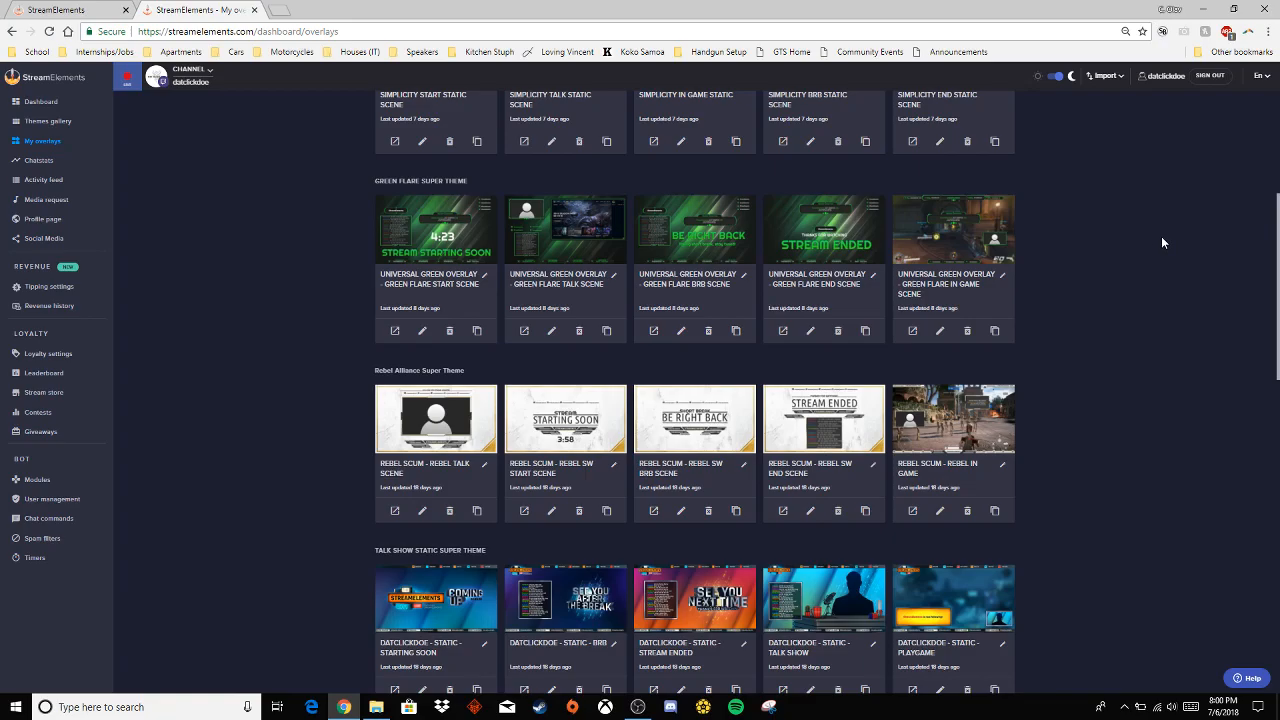
scroll(1157, 237, down, 7)
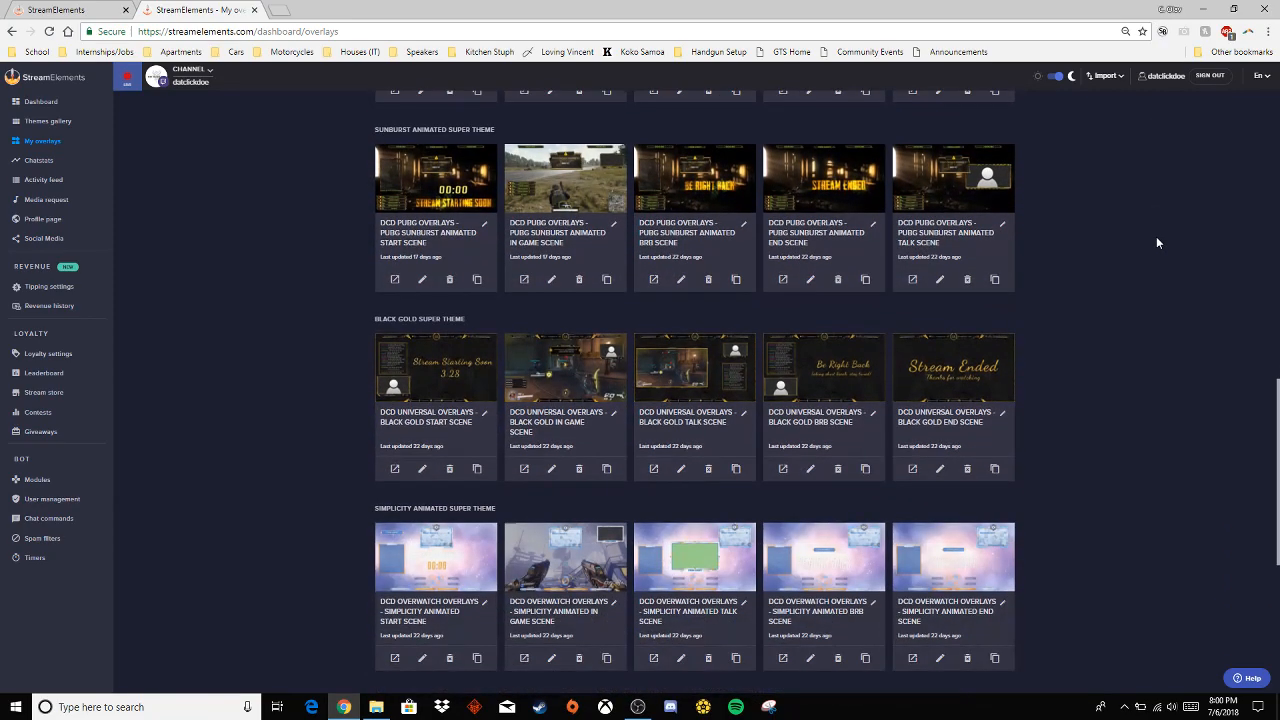
scroll(1156, 236, down, 2)
scroll(1155, 236, up, 2)
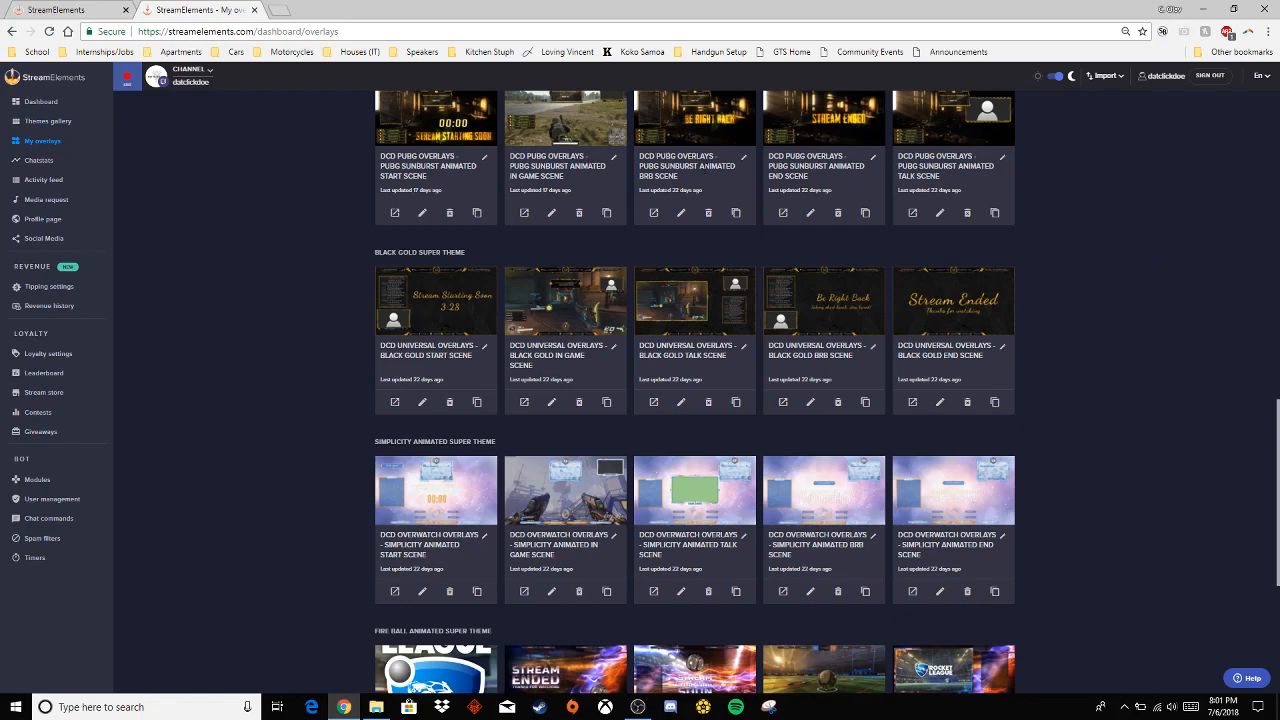
drag(640, 166, 698, 166)
click(698, 166)
scroll(1158, 345, up, 1)
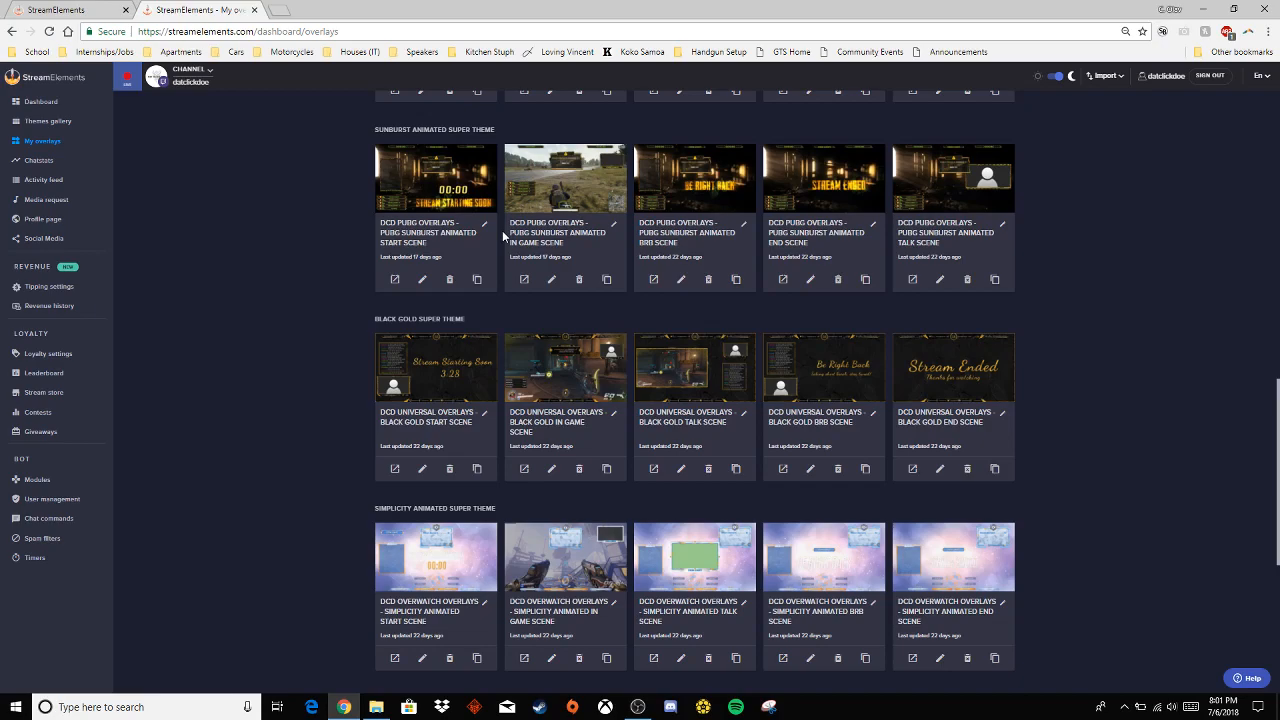
scroll(509, 305, down, 3)
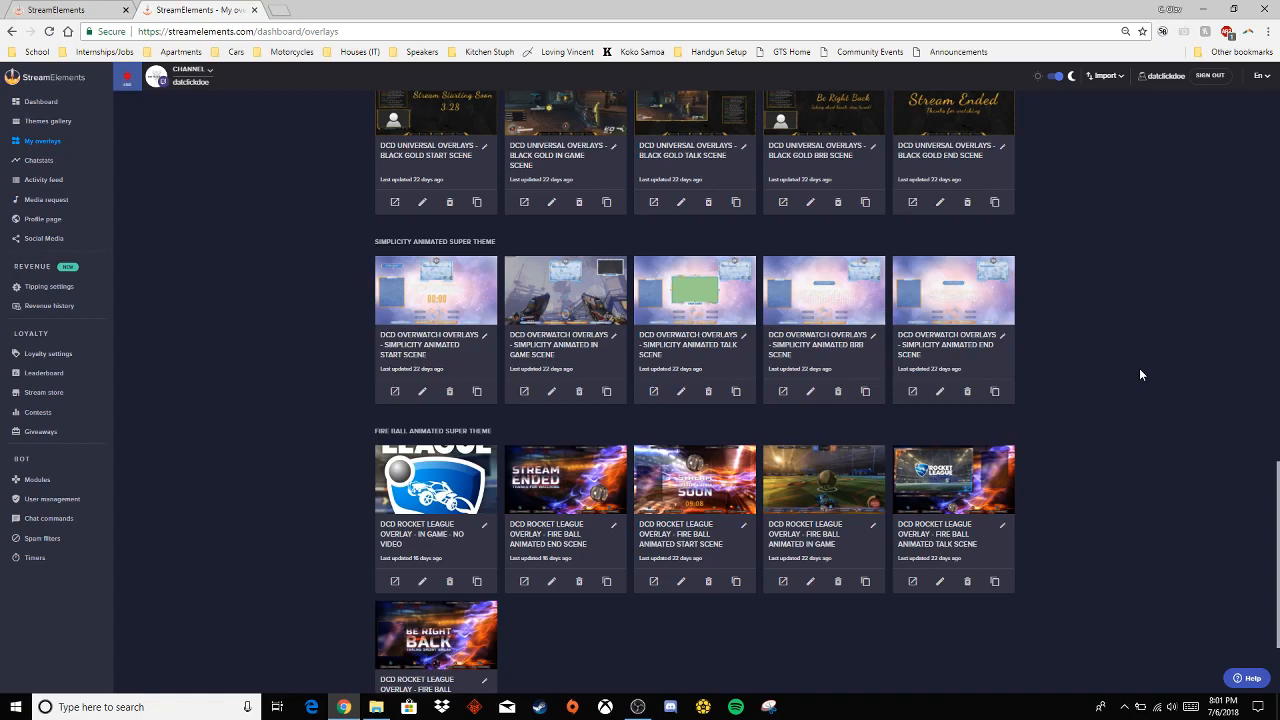
scroll(1139, 369, up, 20)
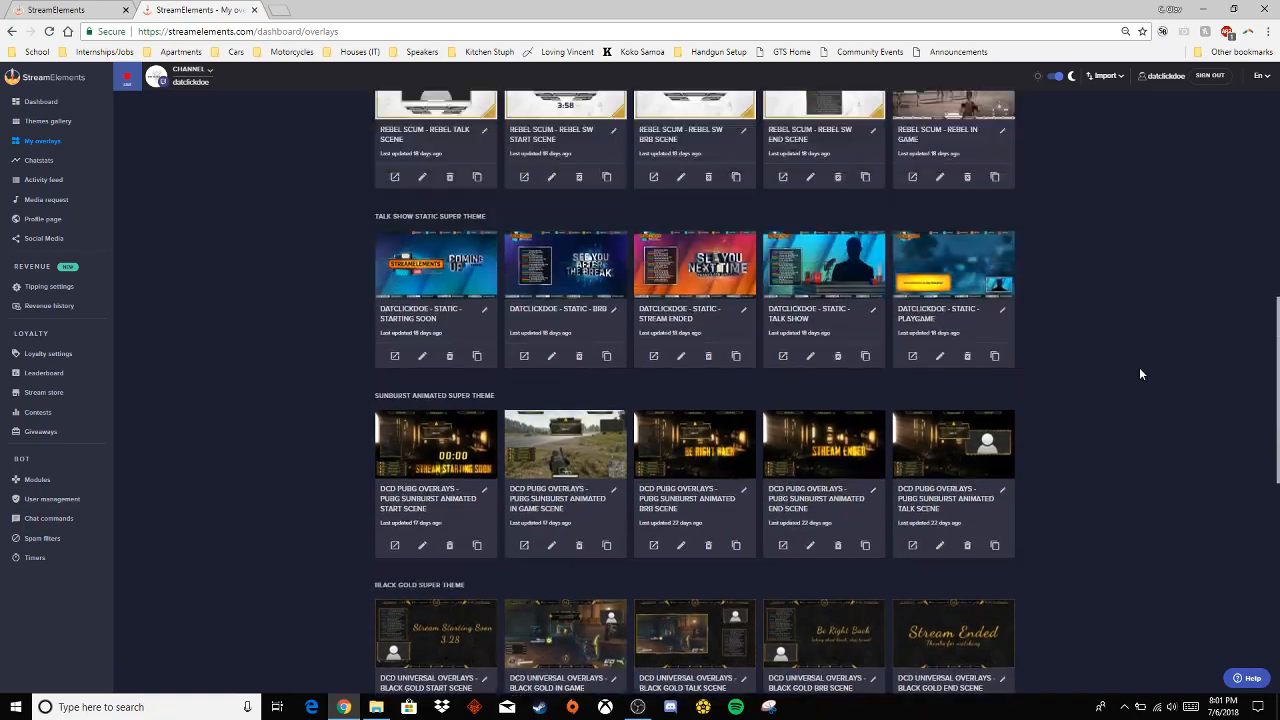
scroll(1125, 373, up, 1)
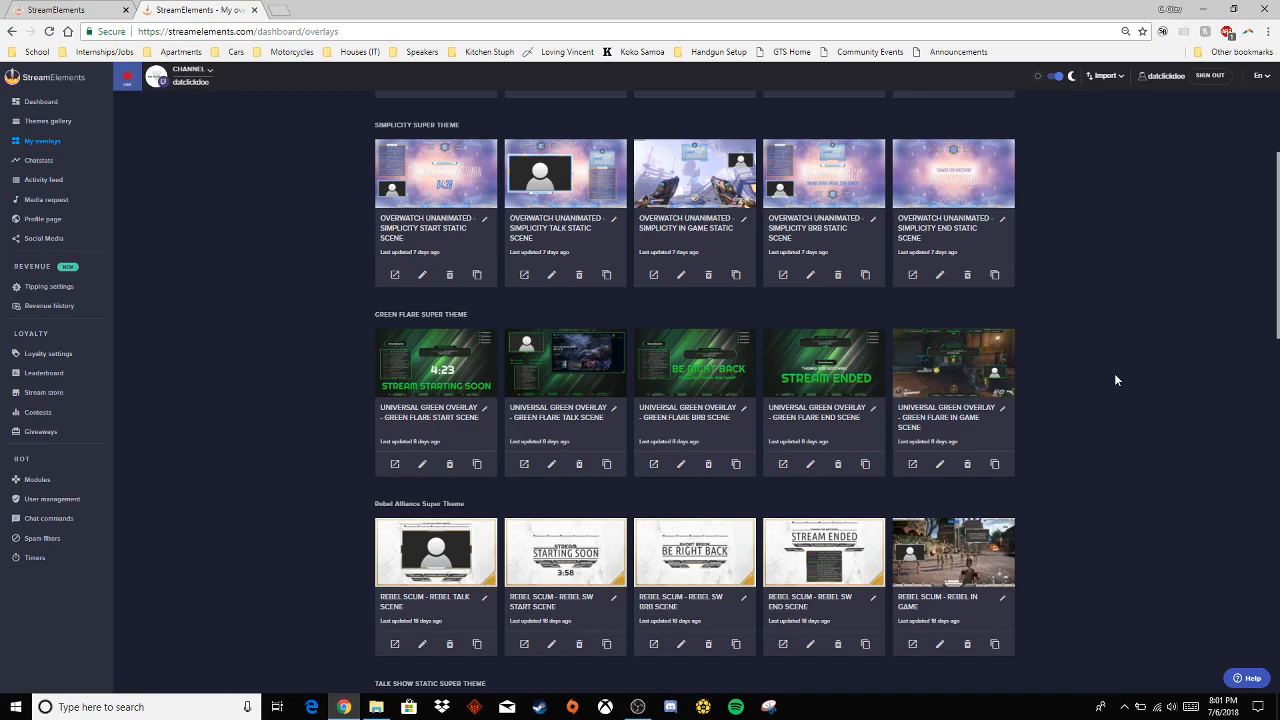
scroll(1110, 350, down, 1)
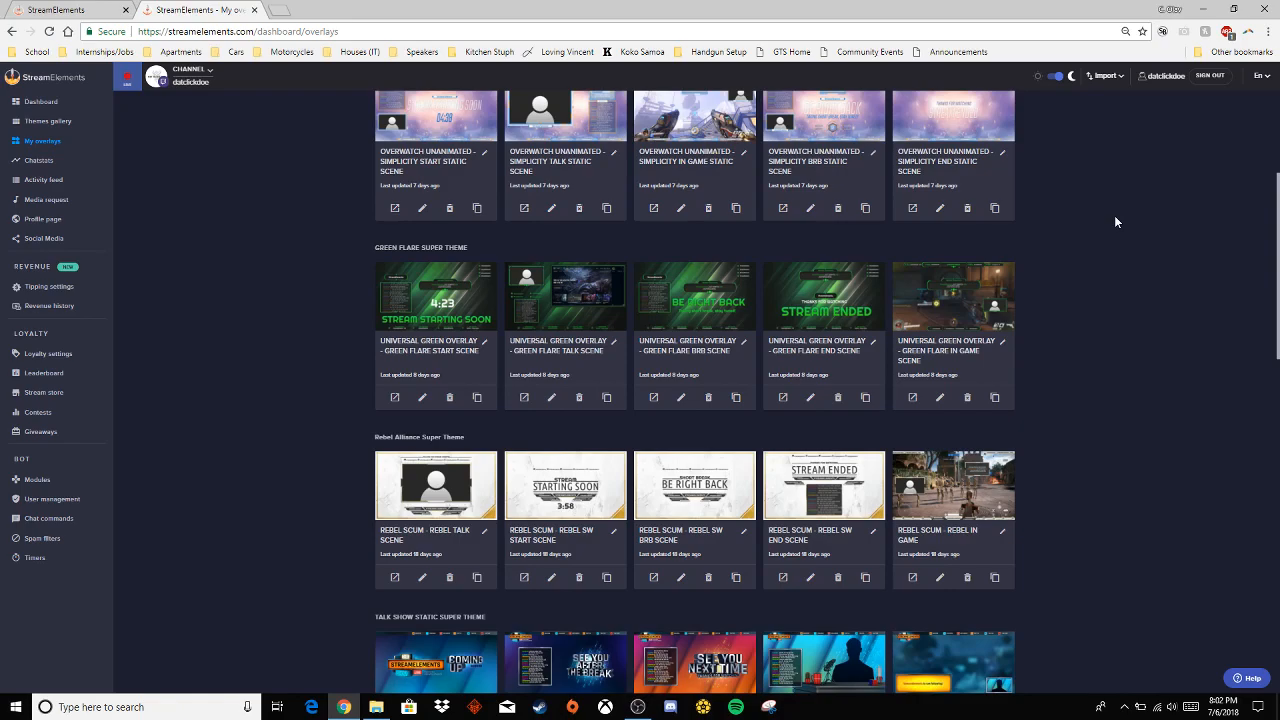
scroll(1118, 211, up, 4)
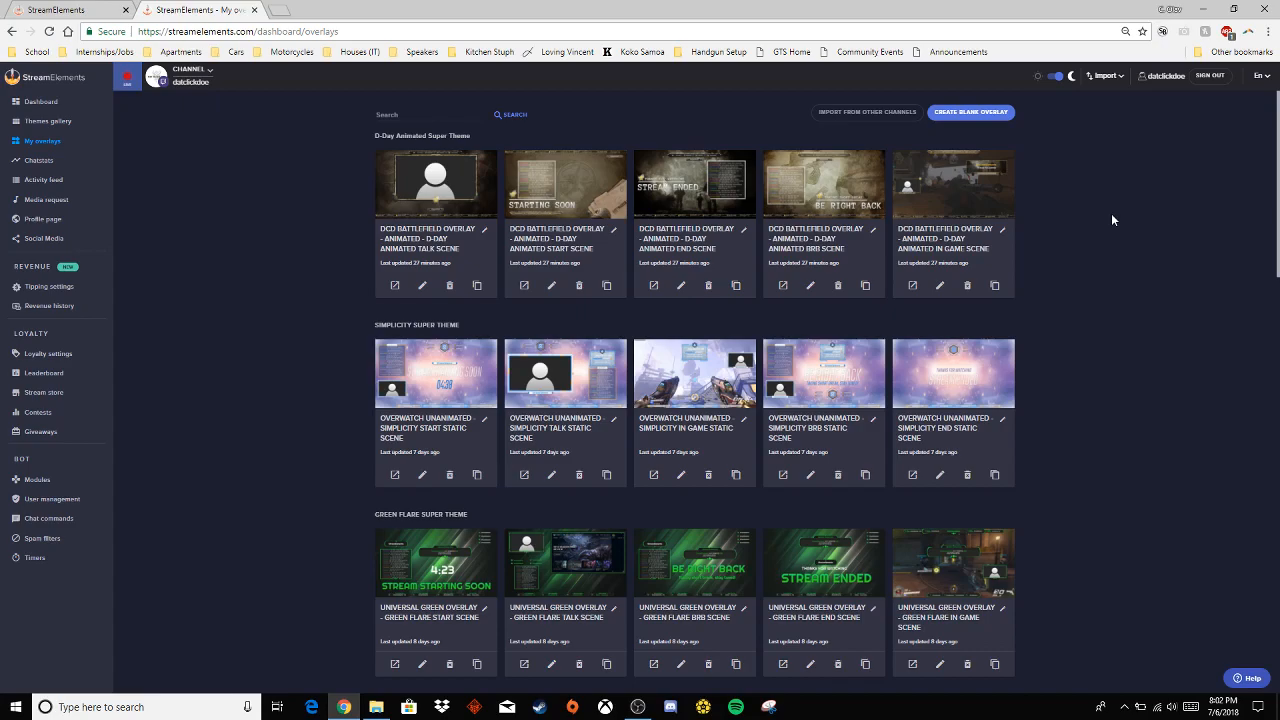
Step: Switch to OBS and add a new scene named "DCD Example"
click(356, 709)
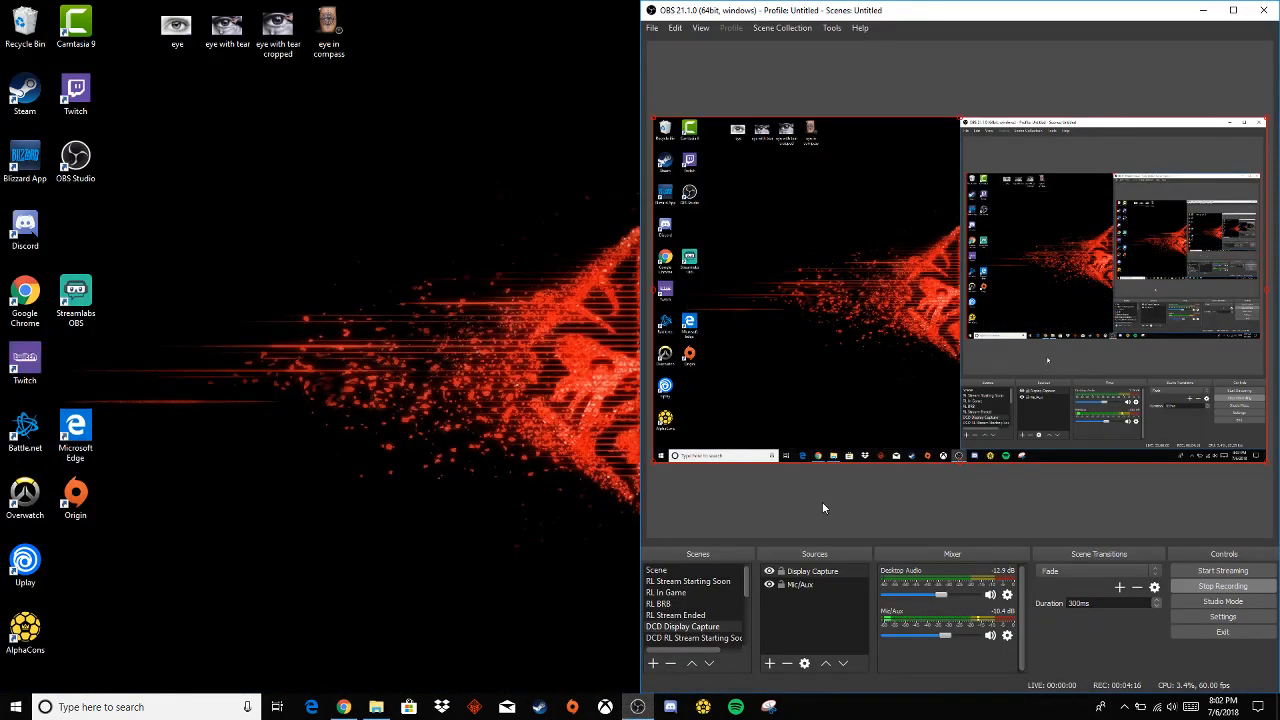
drag(748, 575, 749, 612)
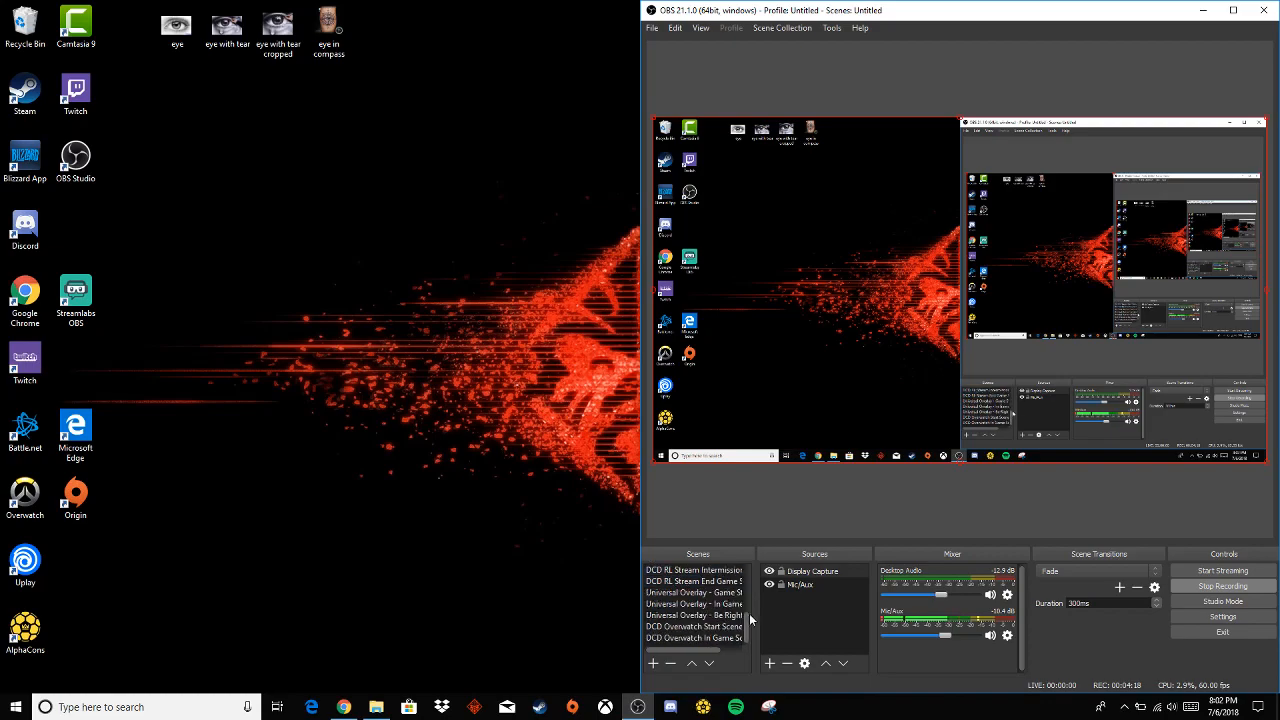
click(652, 664)
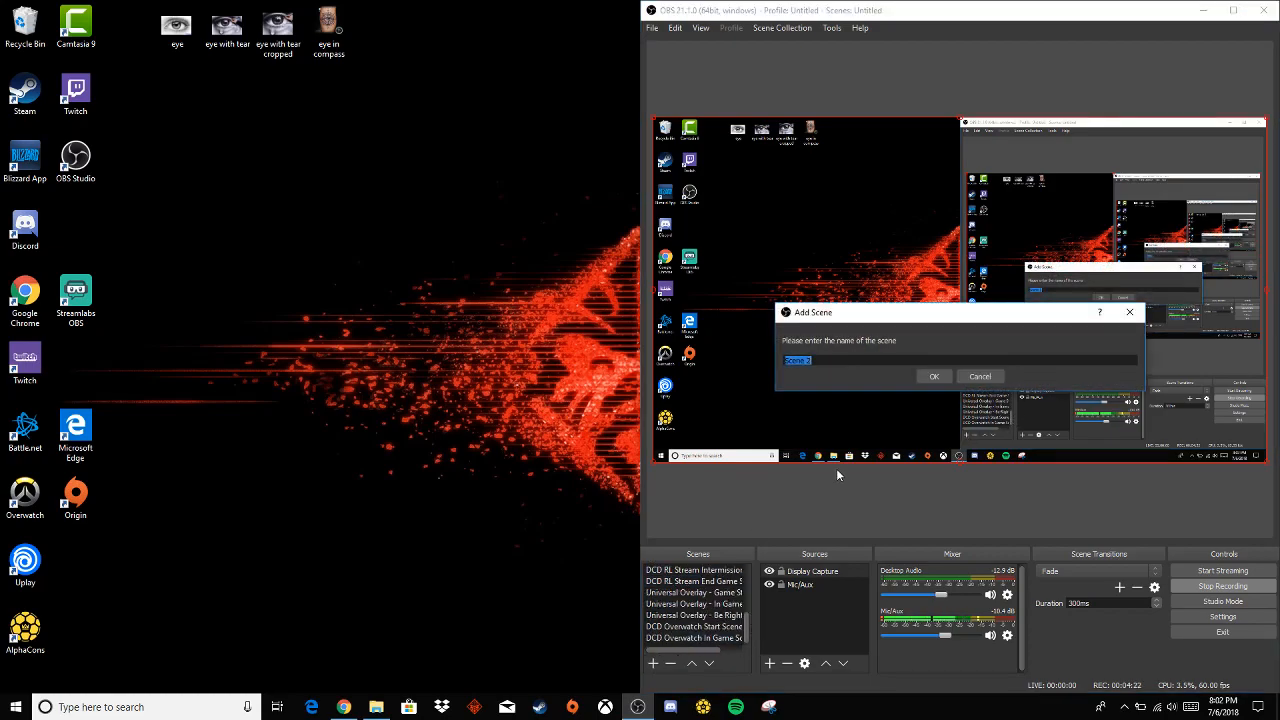
text(DCD Example)
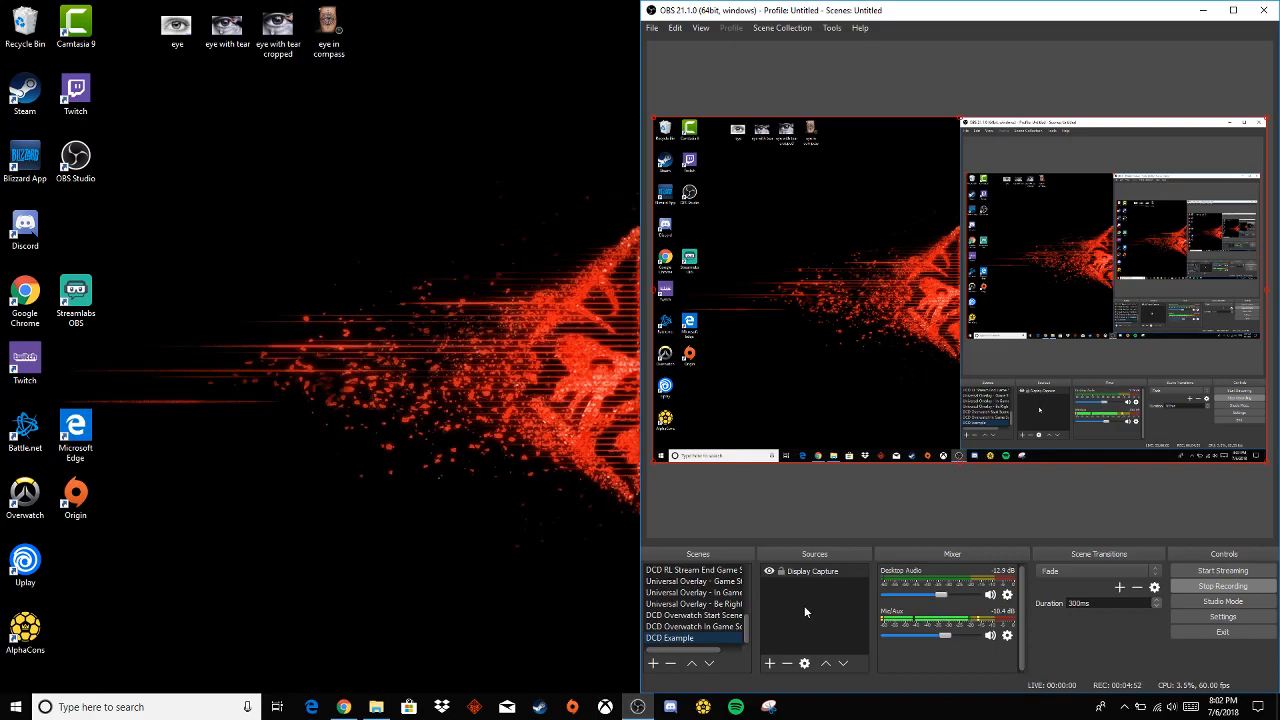
Step: Add the existing Game Capture source to the DCD Example scene, keeping the source visible
click(770, 665)
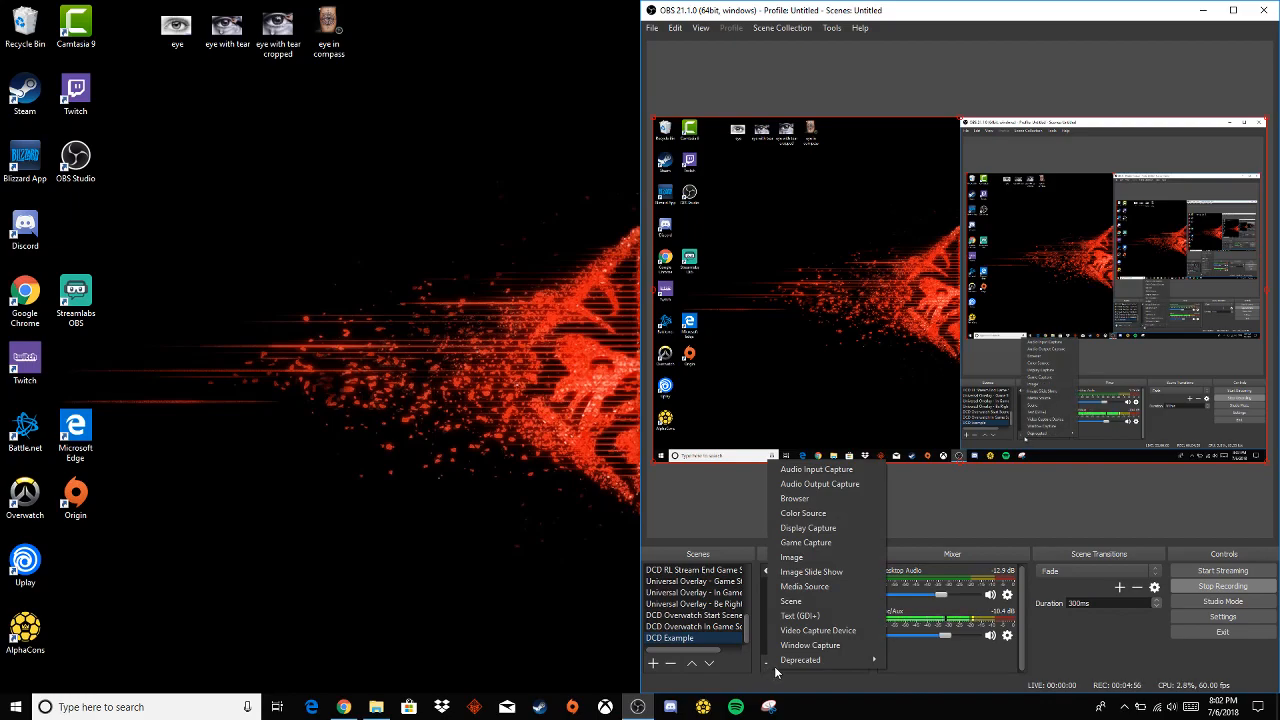
click(801, 542)
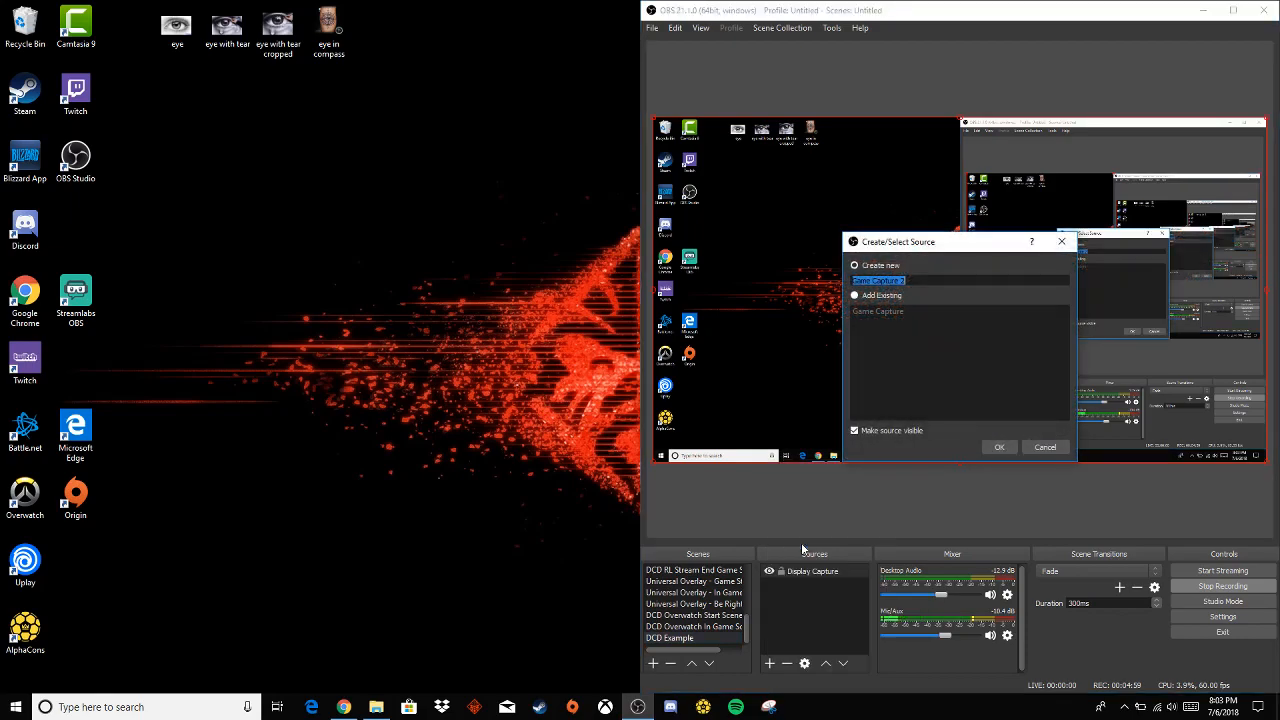
click(884, 297)
click(883, 312)
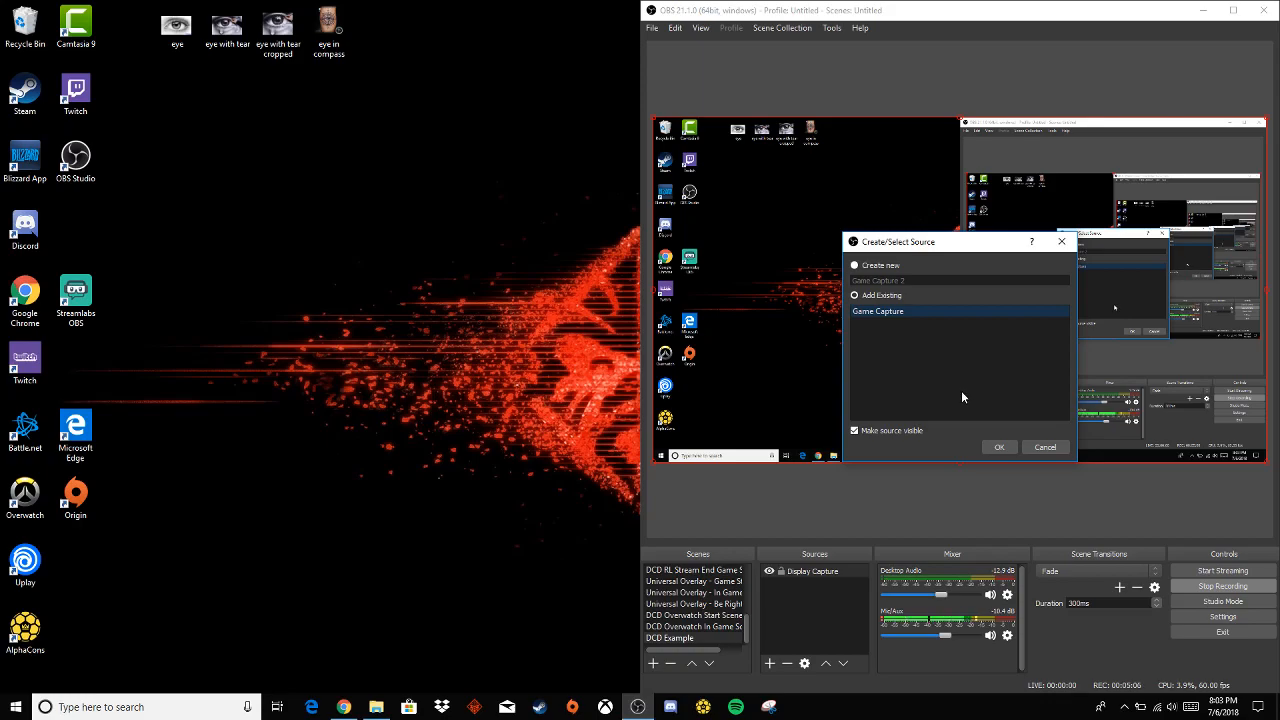
click(998, 446)
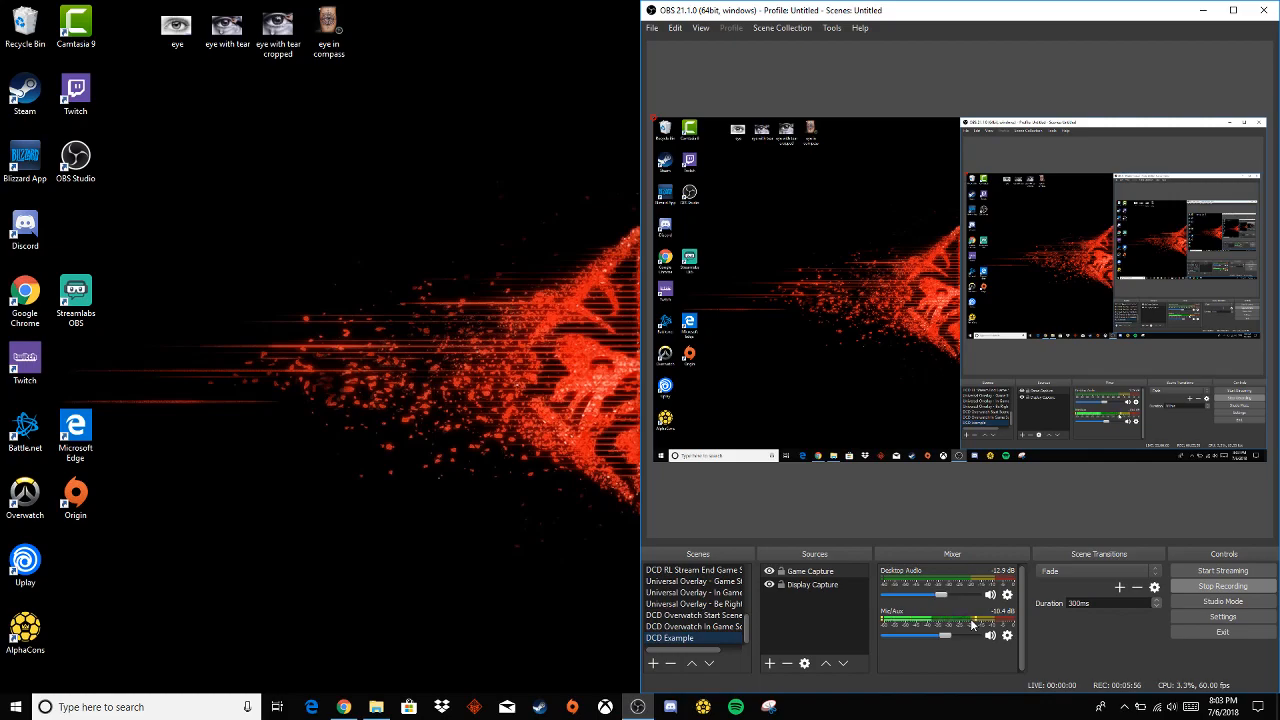
right_click(810, 574)
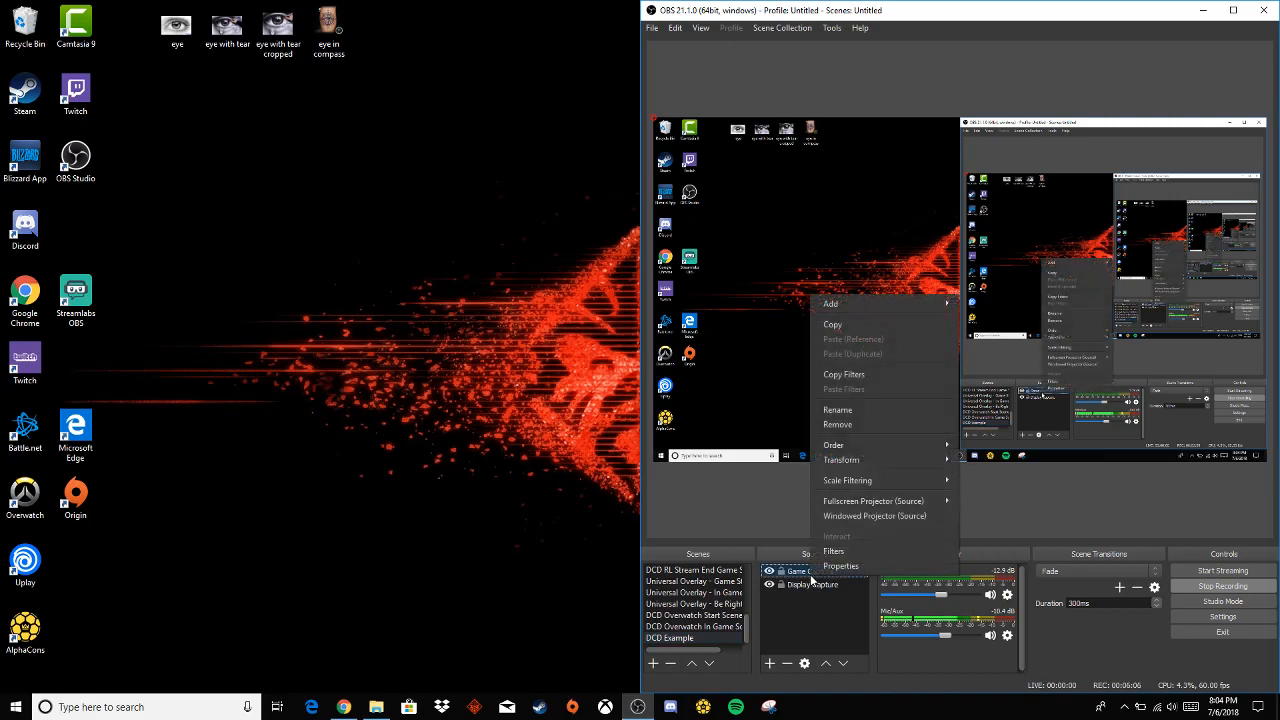
click(804, 574)
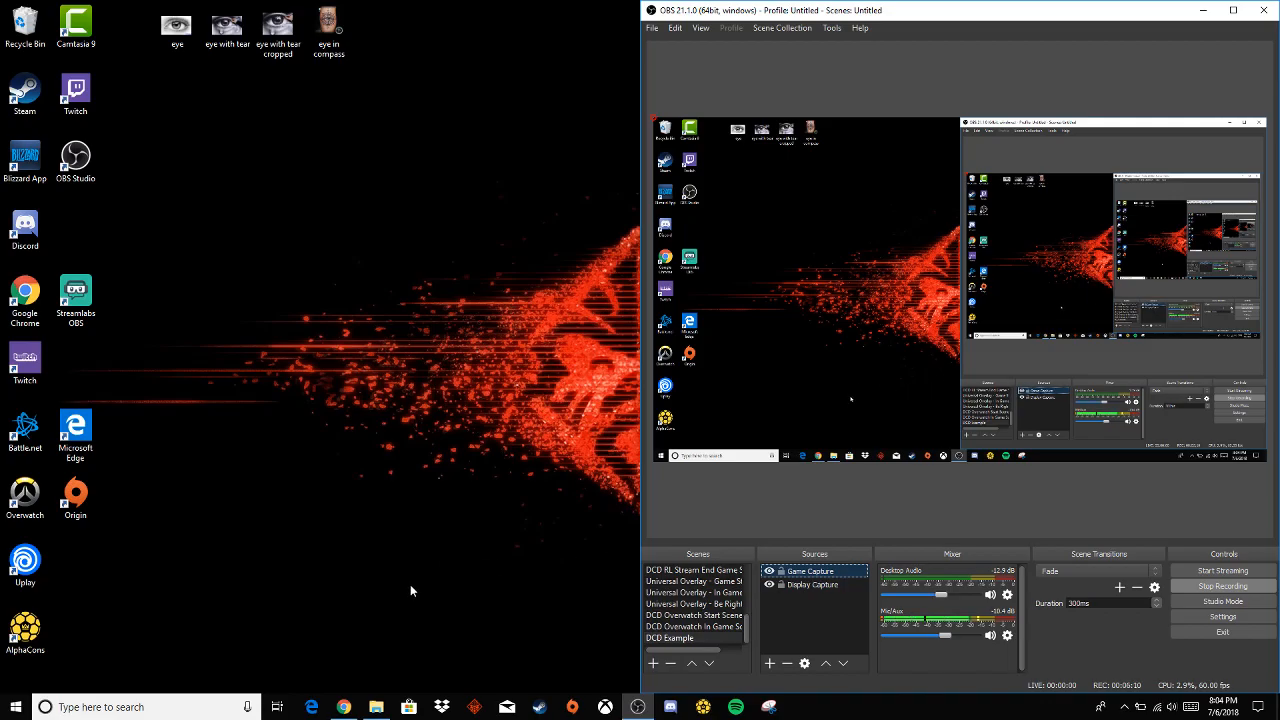
Step: Switch to Chrome, copy the web address of the StreamElements overlays page and return to OBS
click(344, 707)
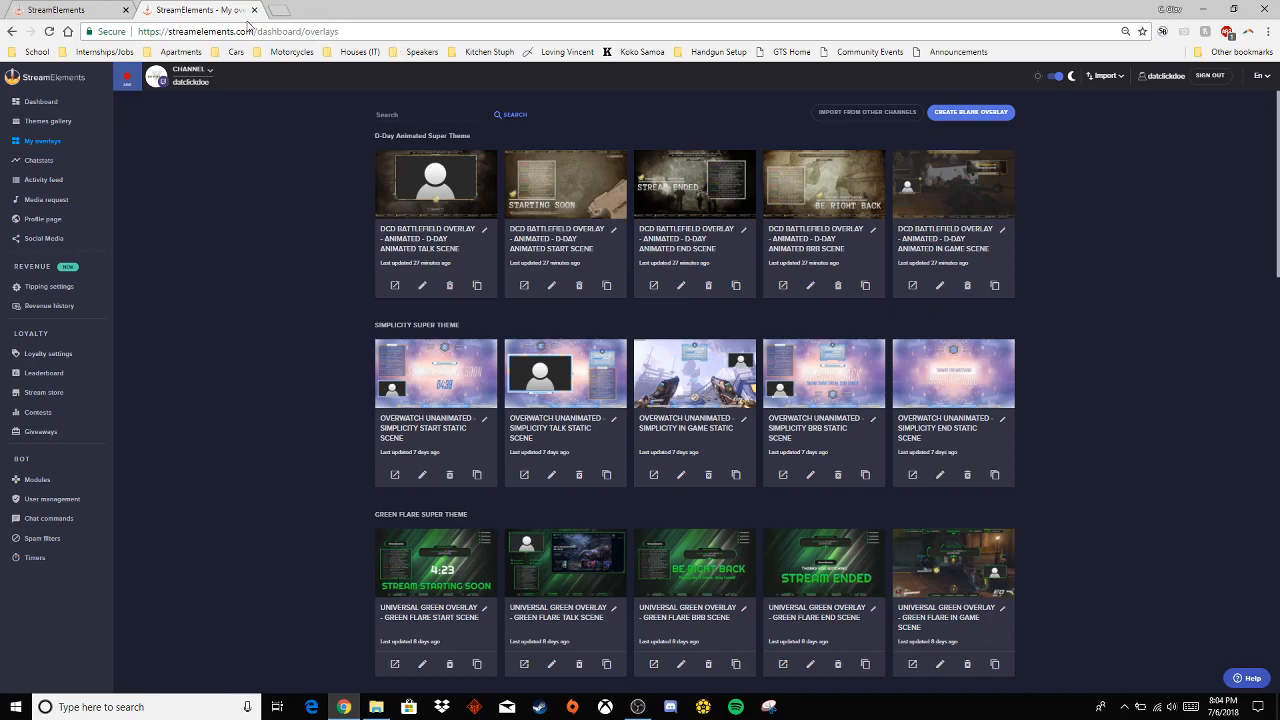
click(245, 36)
click(235, 33)
key(ctrl+c)
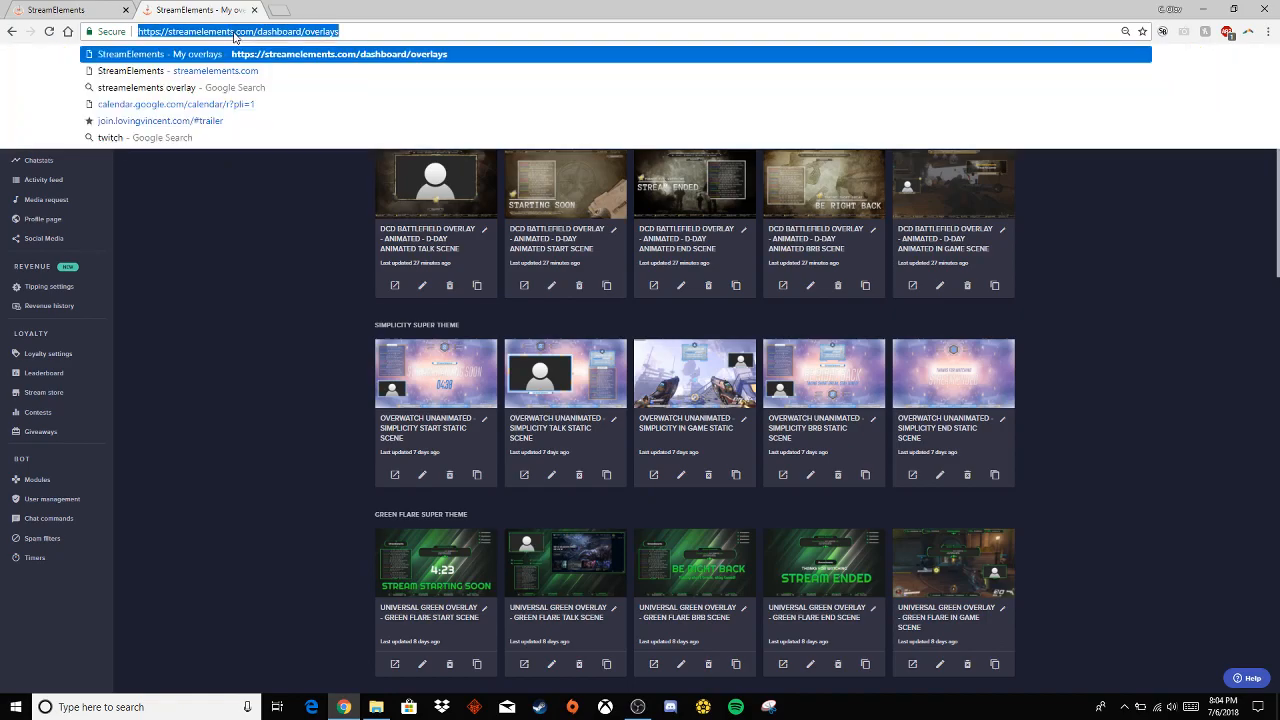
click(280, 227)
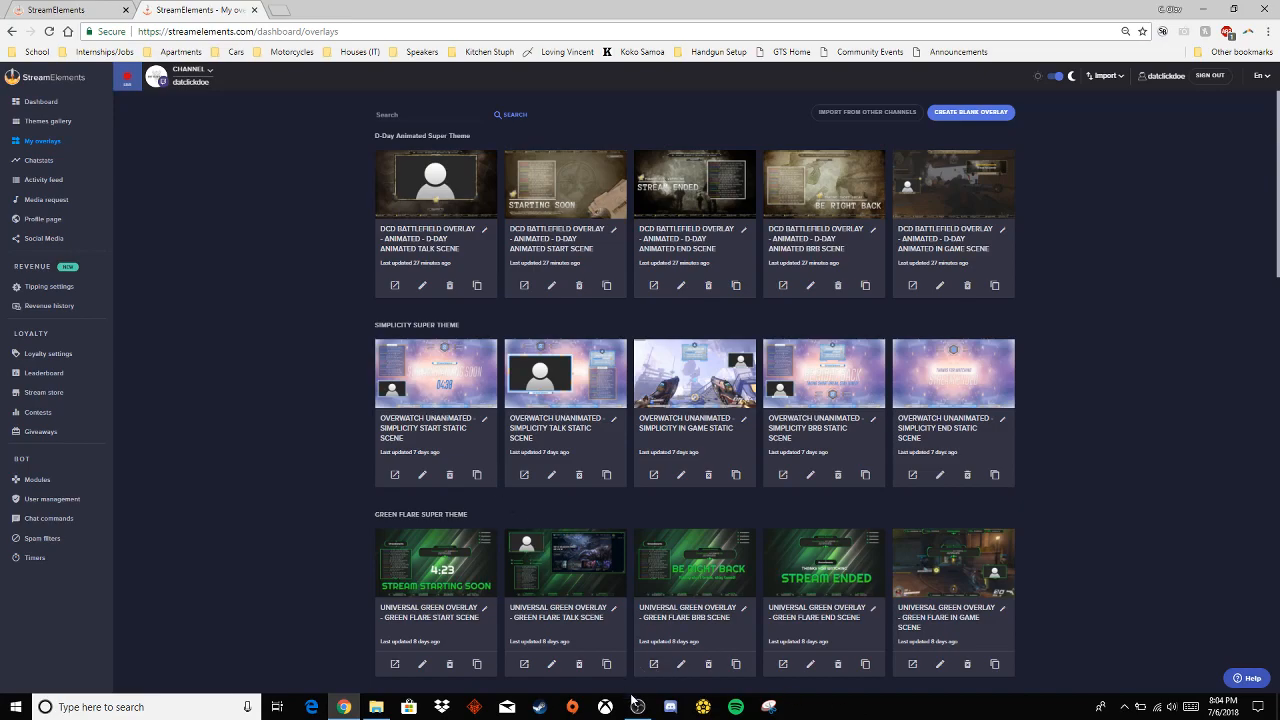
click(1203, 9)
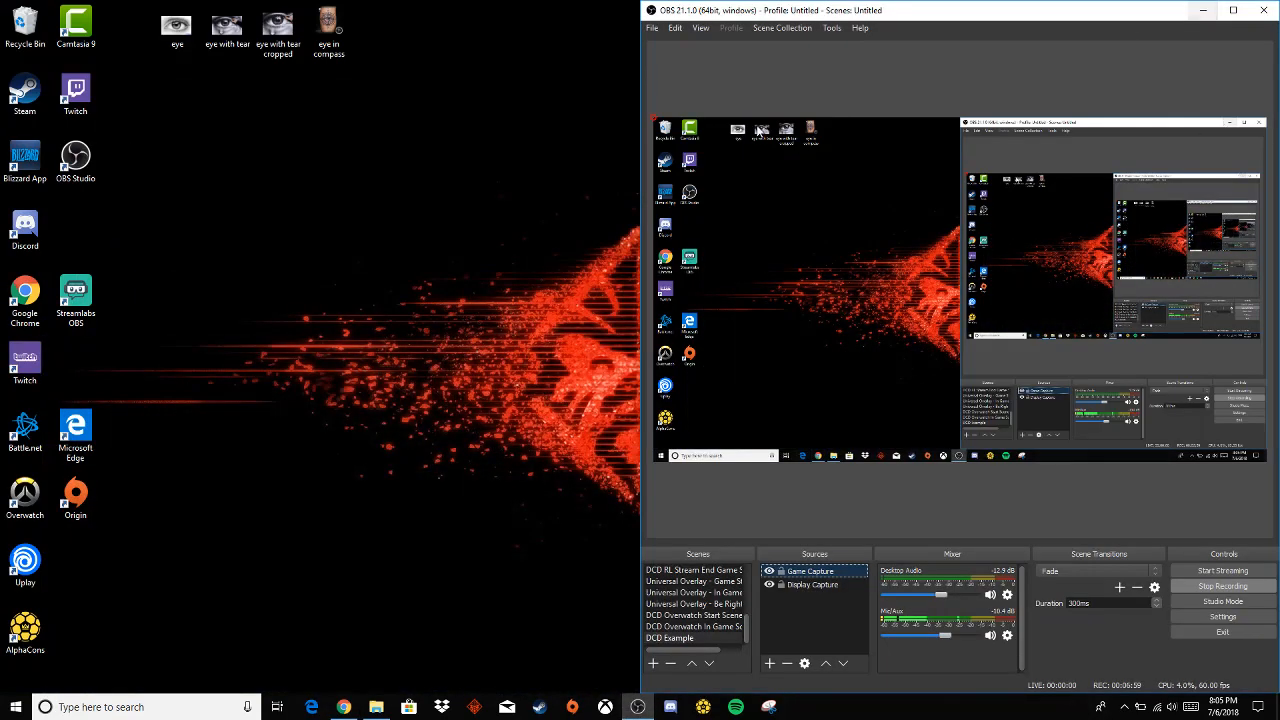
Step: Create a new browser source named "DCD Example In Game" in the DCD Example scene
click(770, 664)
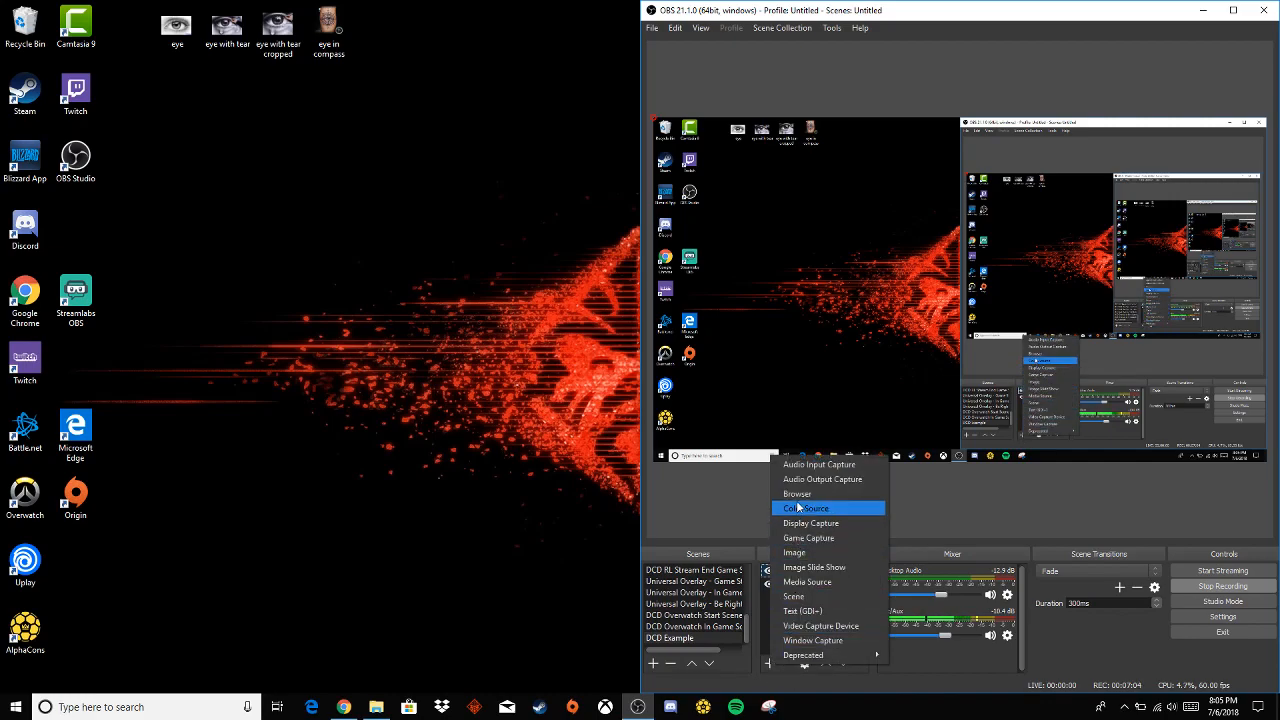
click(831, 494)
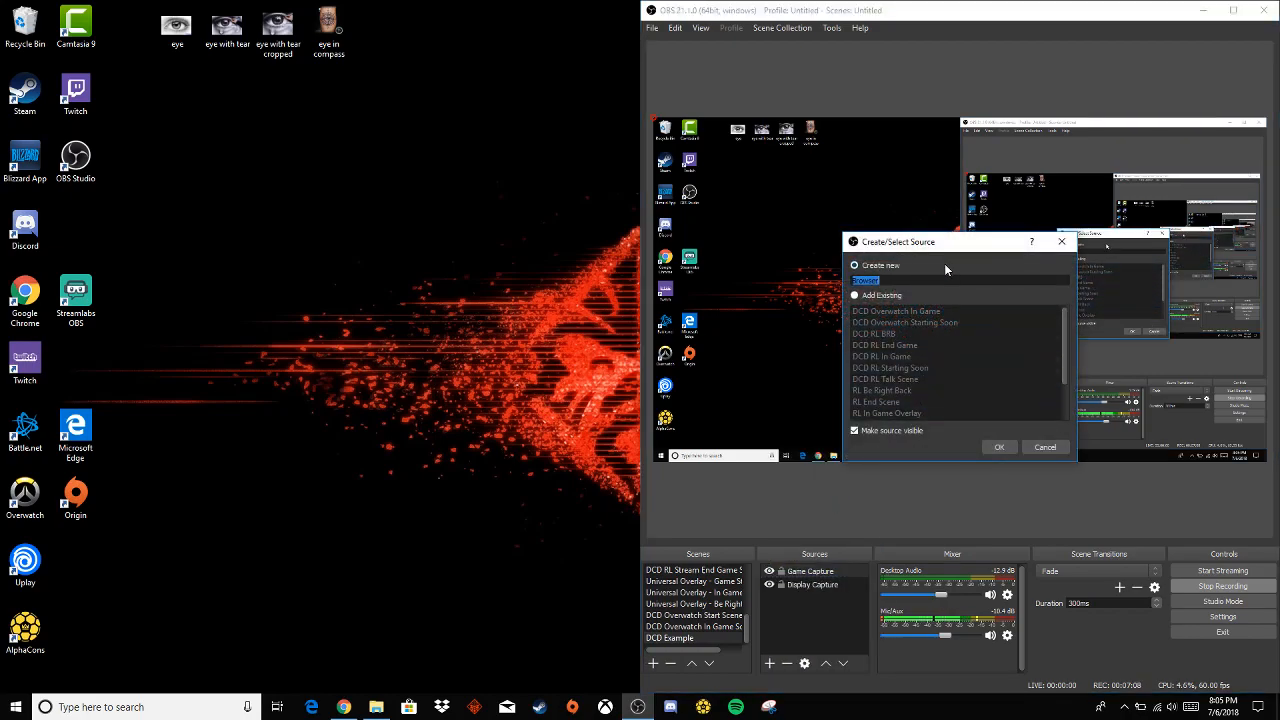
text(DCD Example In)
key(BackSpace)
key(BackSpace)
click(926, 280)
click(999, 447)
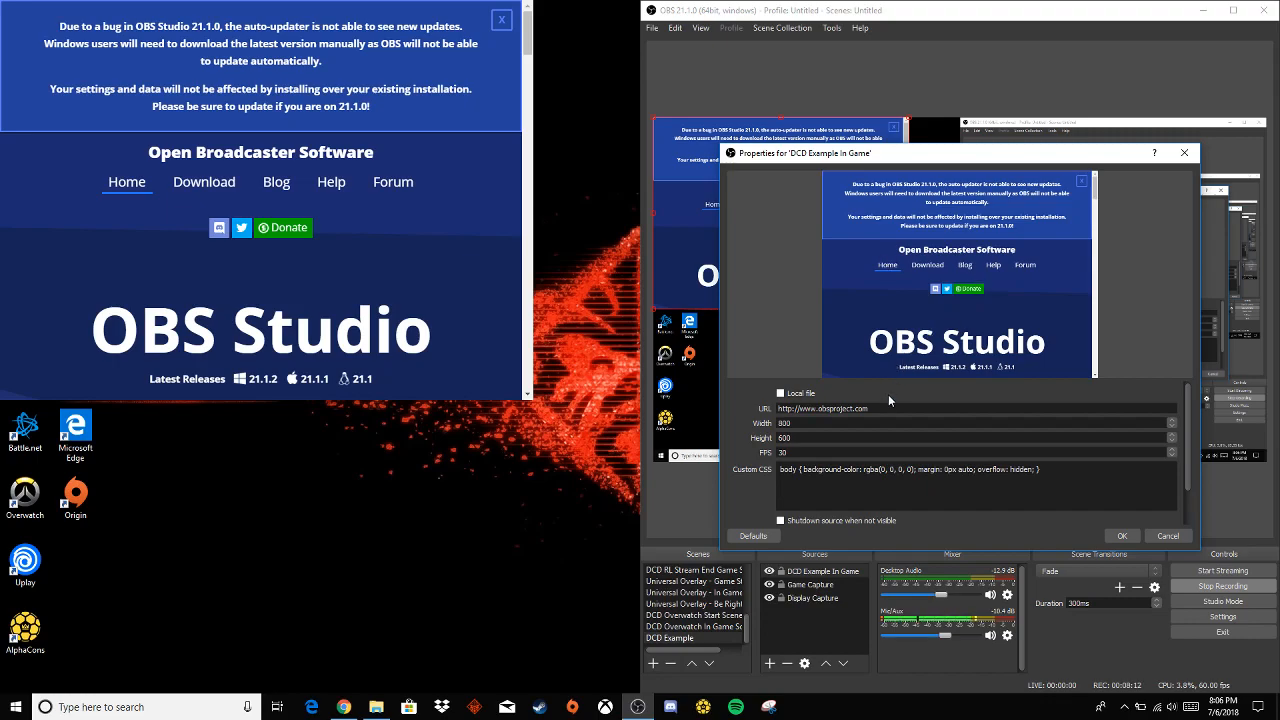
Step: Set the browser source's URL to the StreamElements overlay's web address, its width to 1920 and its height to 1280
drag(870, 408, 766, 405)
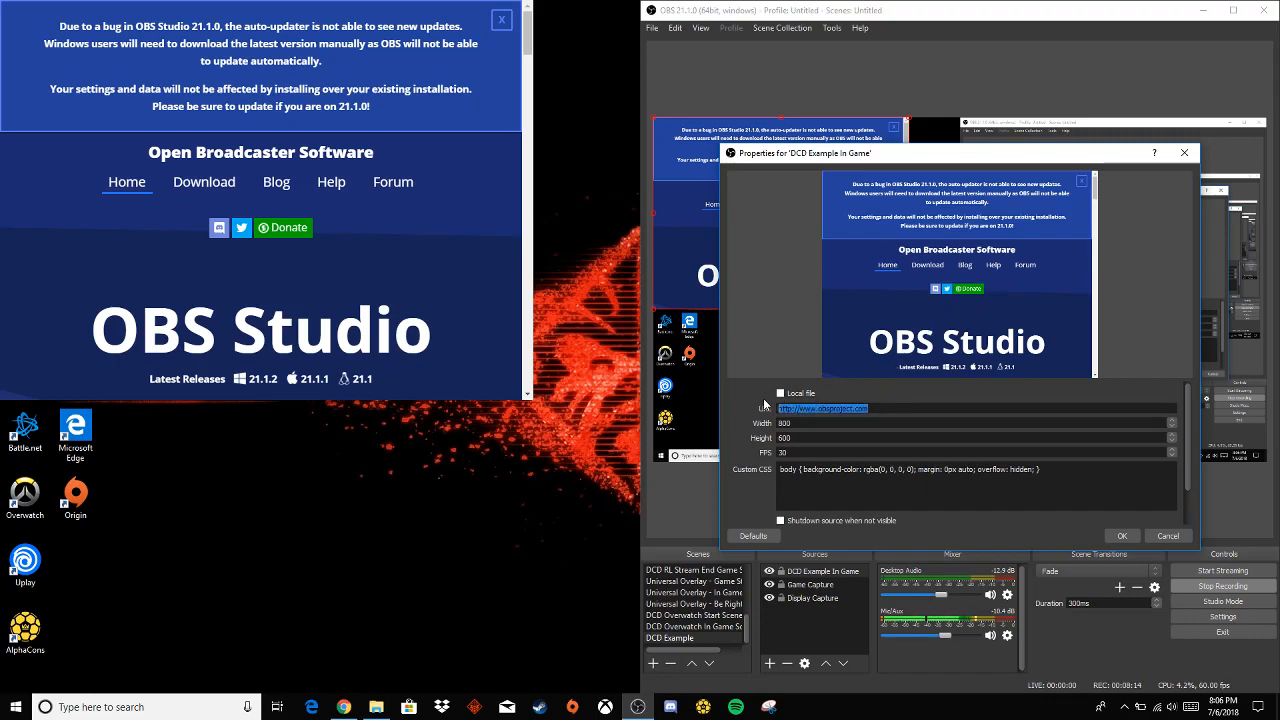
key(ctrl+v)
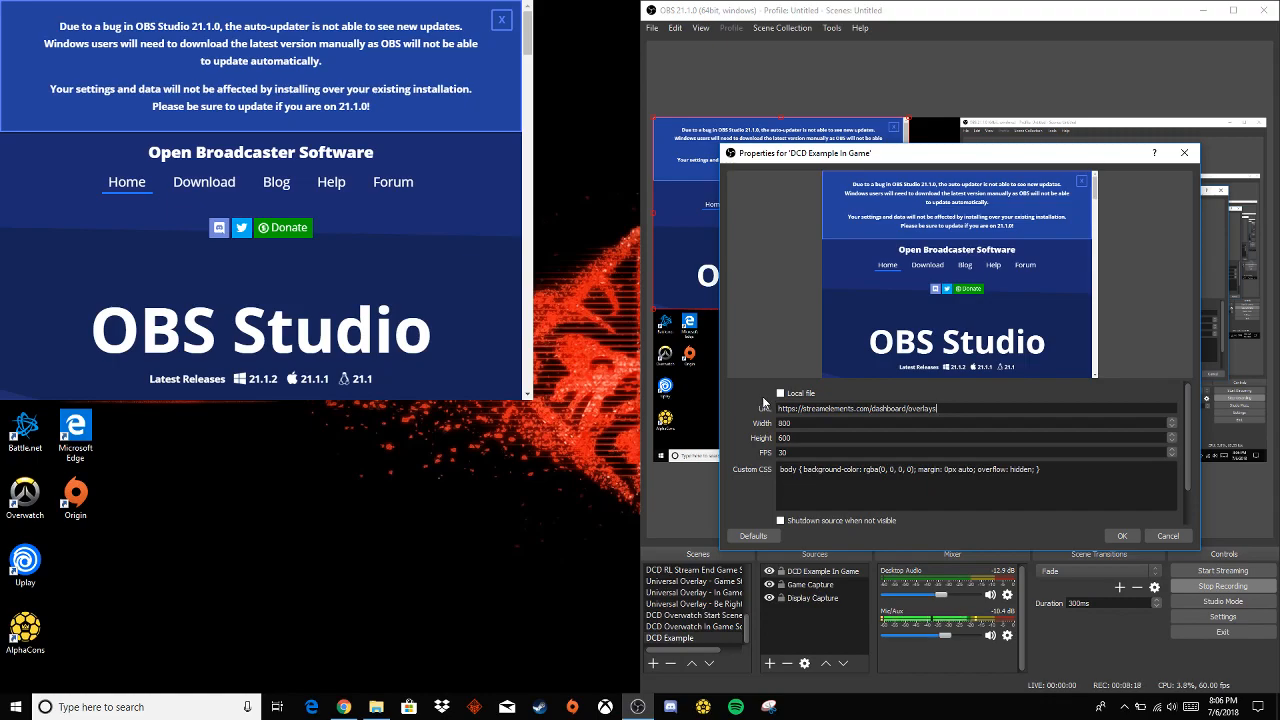
key(Tab)
text(1920)
key(Tab)
text(1280)
click(1123, 537)
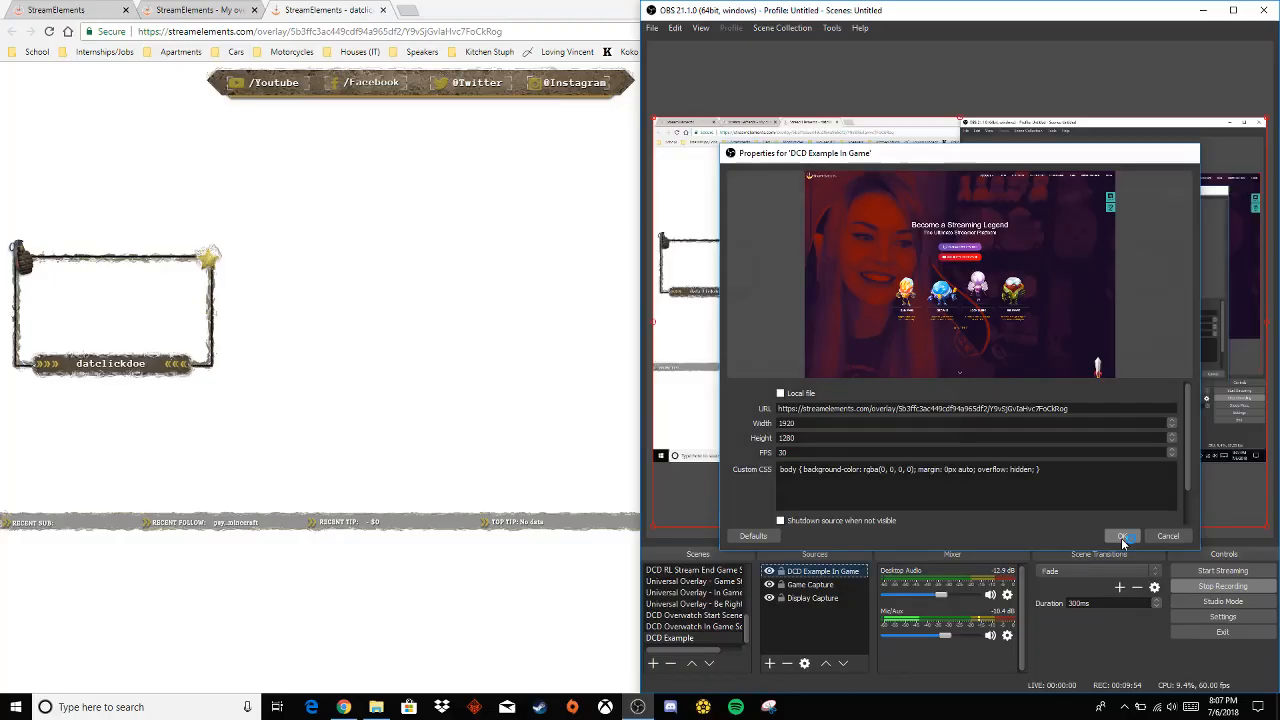
click(1121, 538)
Step: Switch to the Chrome window and minimize it to clear the desktop behind the overlay
double_click(613, 8)
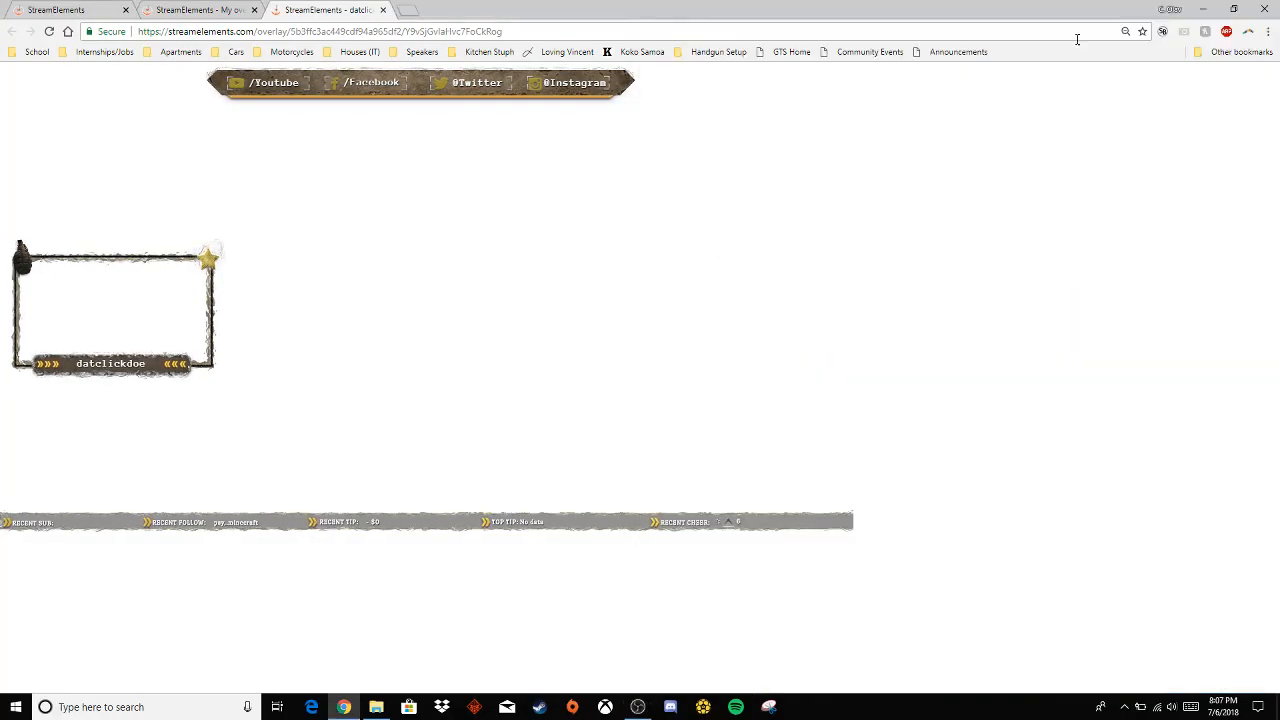
click(1165, 9)
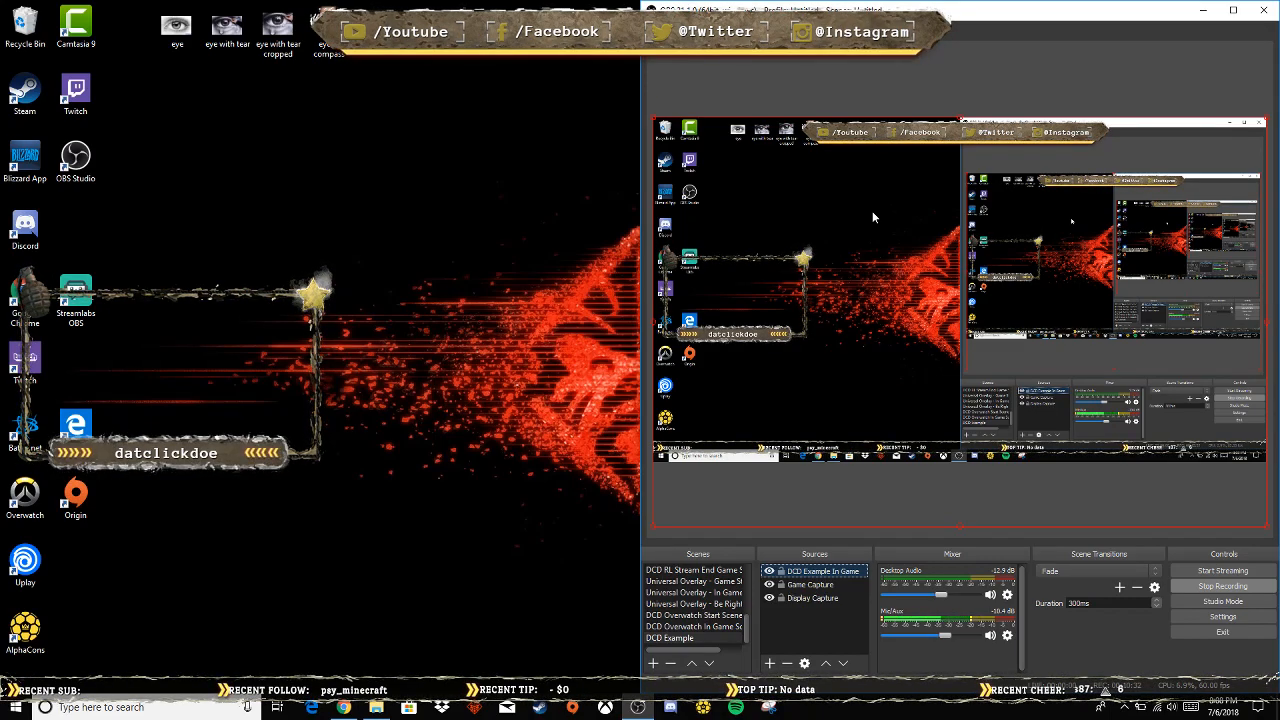
Step: Add the existing Video Capture Device source to the scene and fit the webcam picture into the overlay's camera frame
click(770, 664)
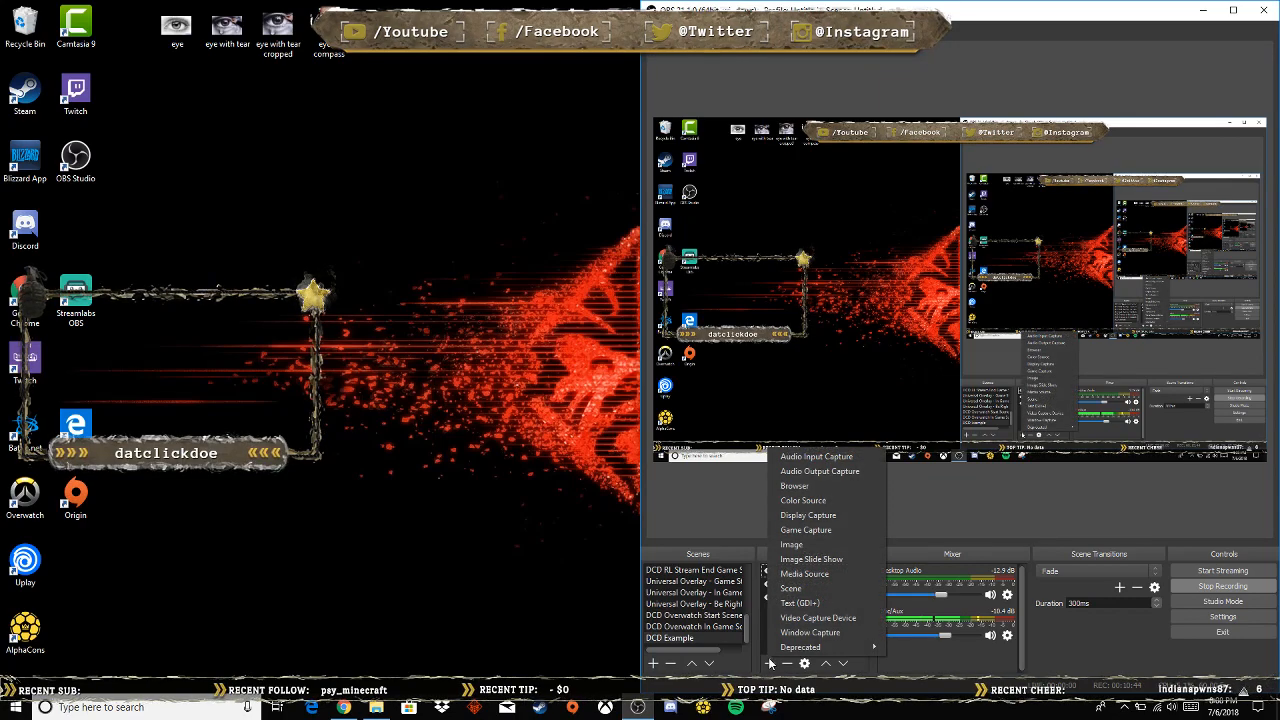
click(848, 615)
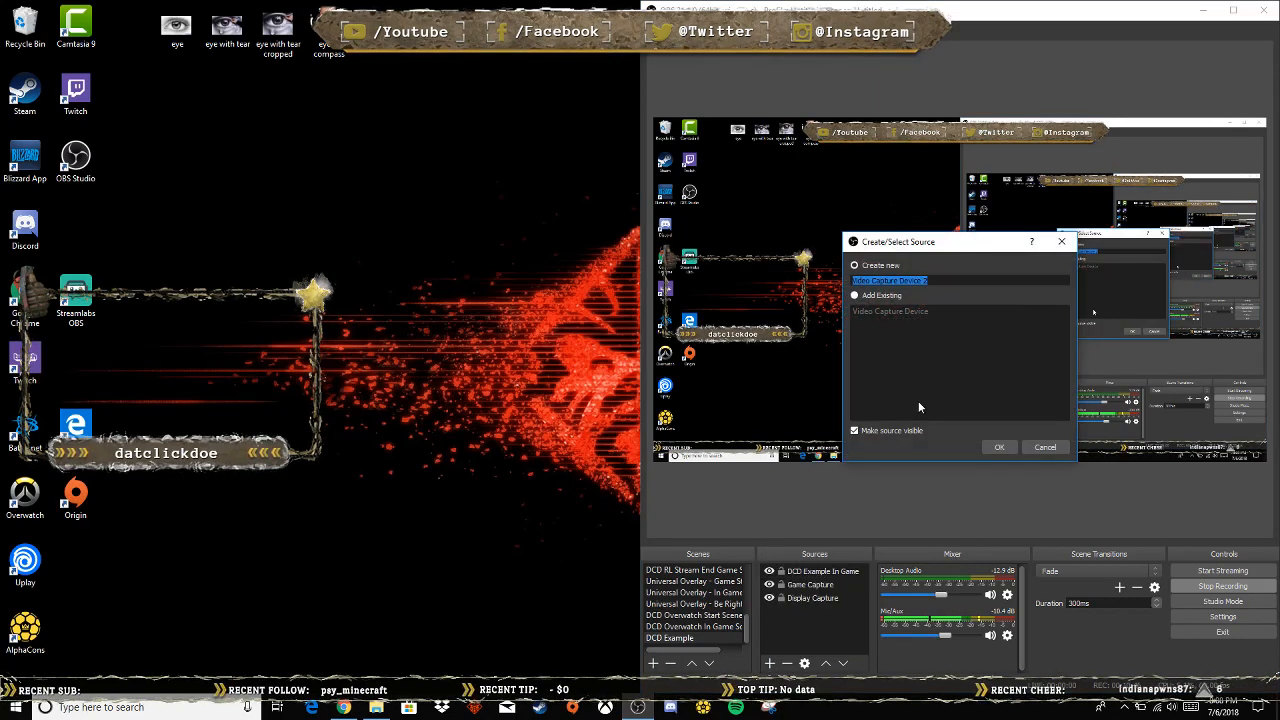
click(896, 297)
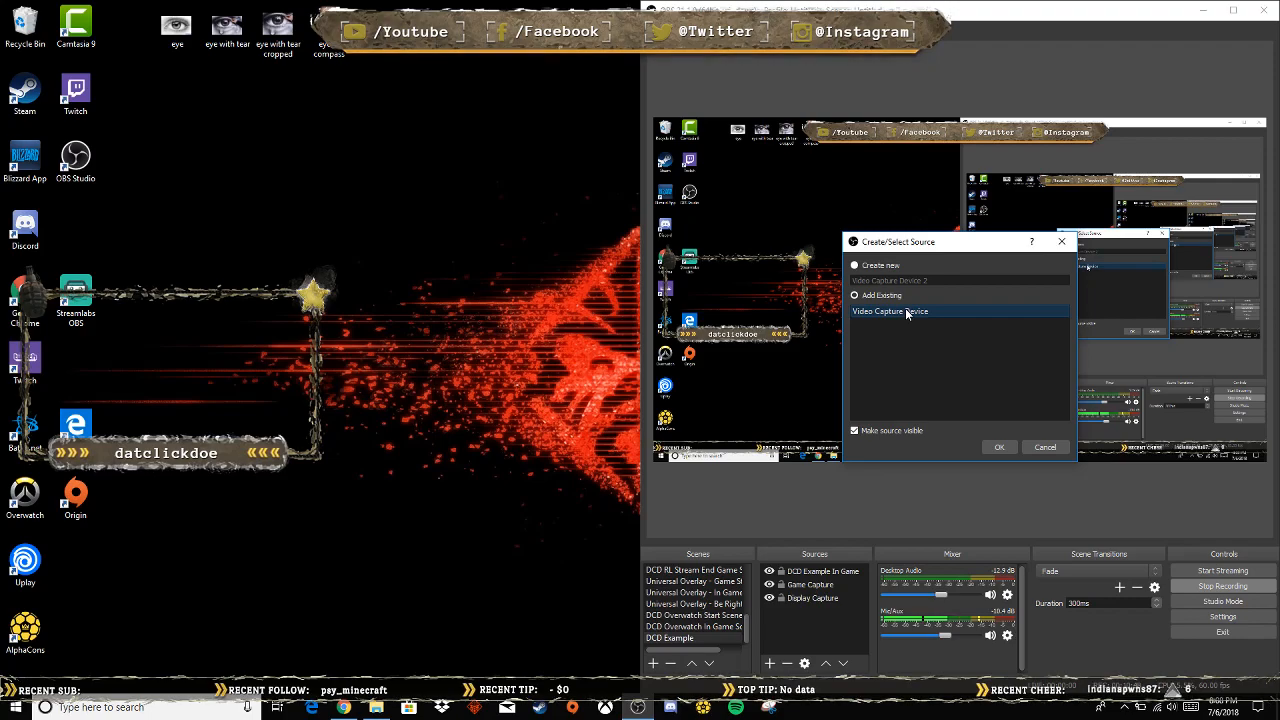
click(999, 447)
drag(855, 228, 801, 338)
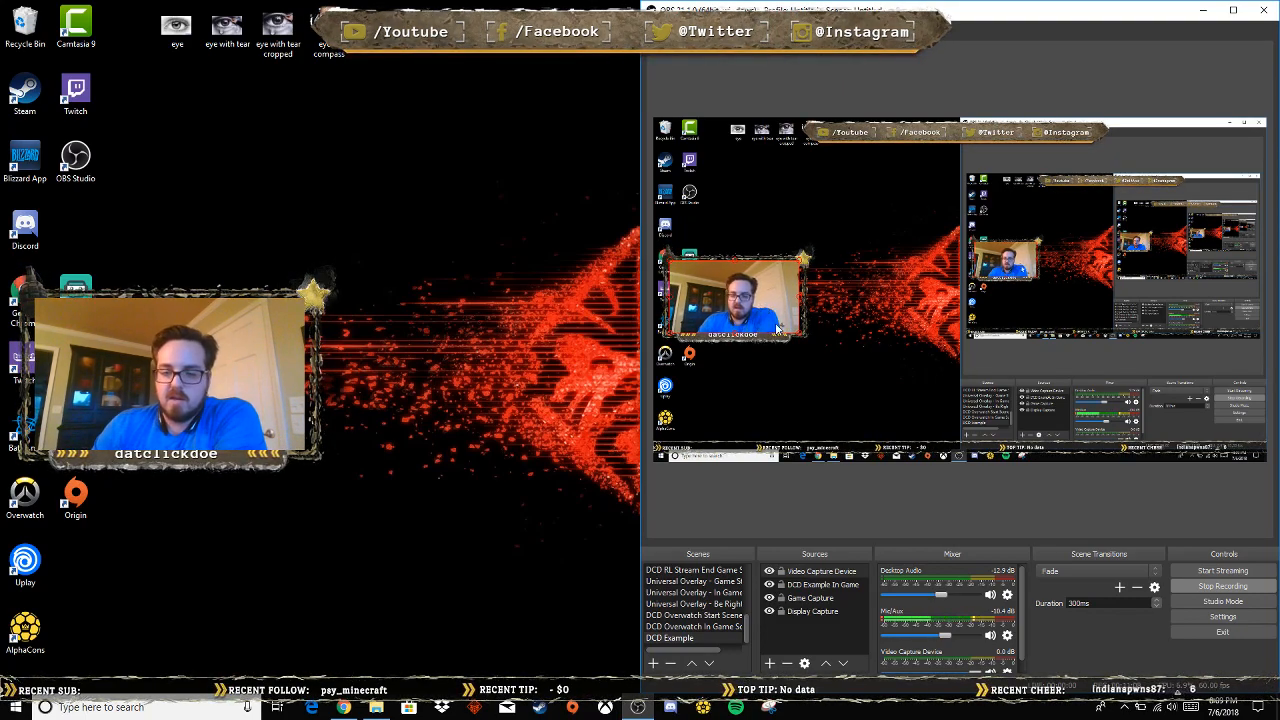
Step: Move the Video Capture Device source down one place so it sits beneath the DCD Example In Game overlay
right_click(829, 576)
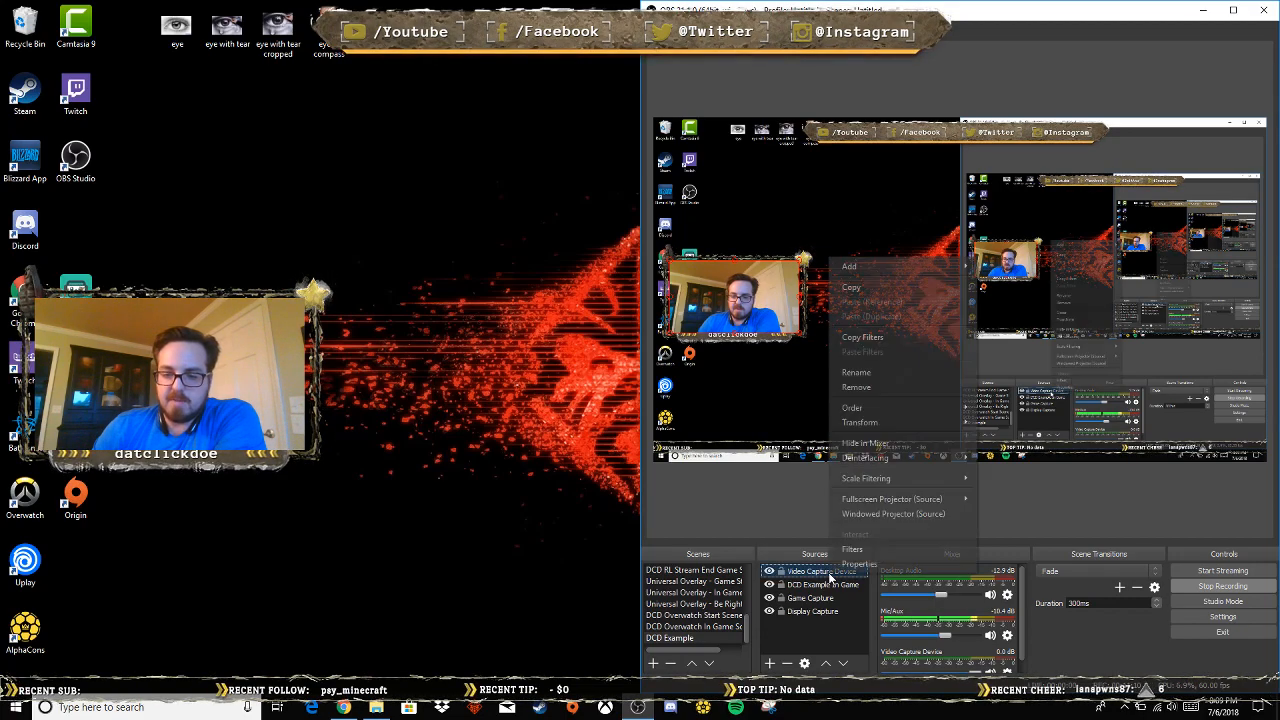
mouse_move(881, 413)
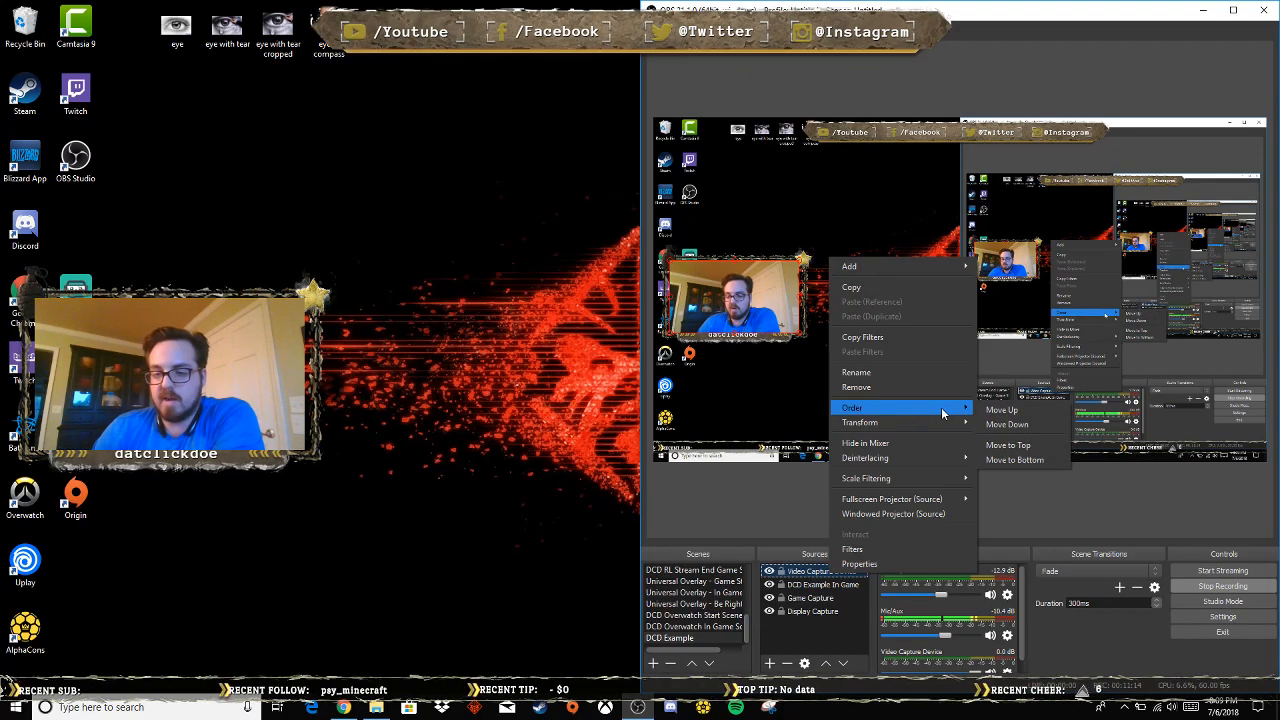
click(1024, 425)
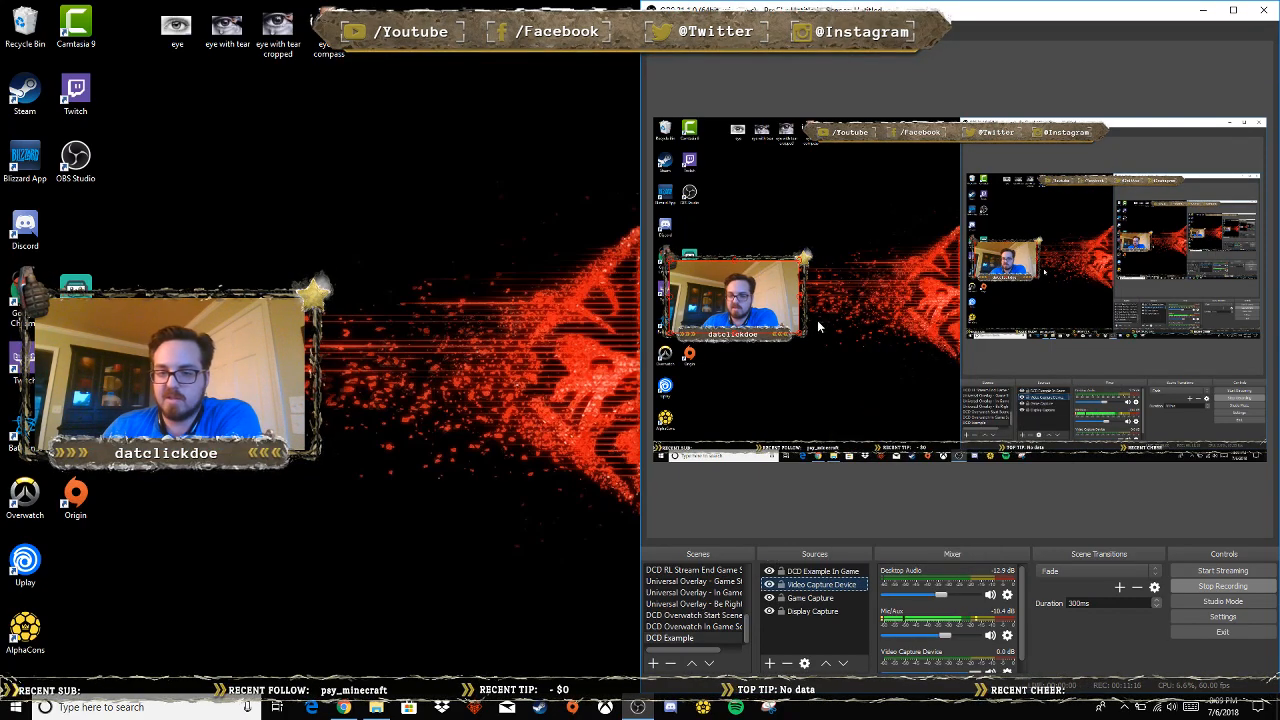
click(825, 350)
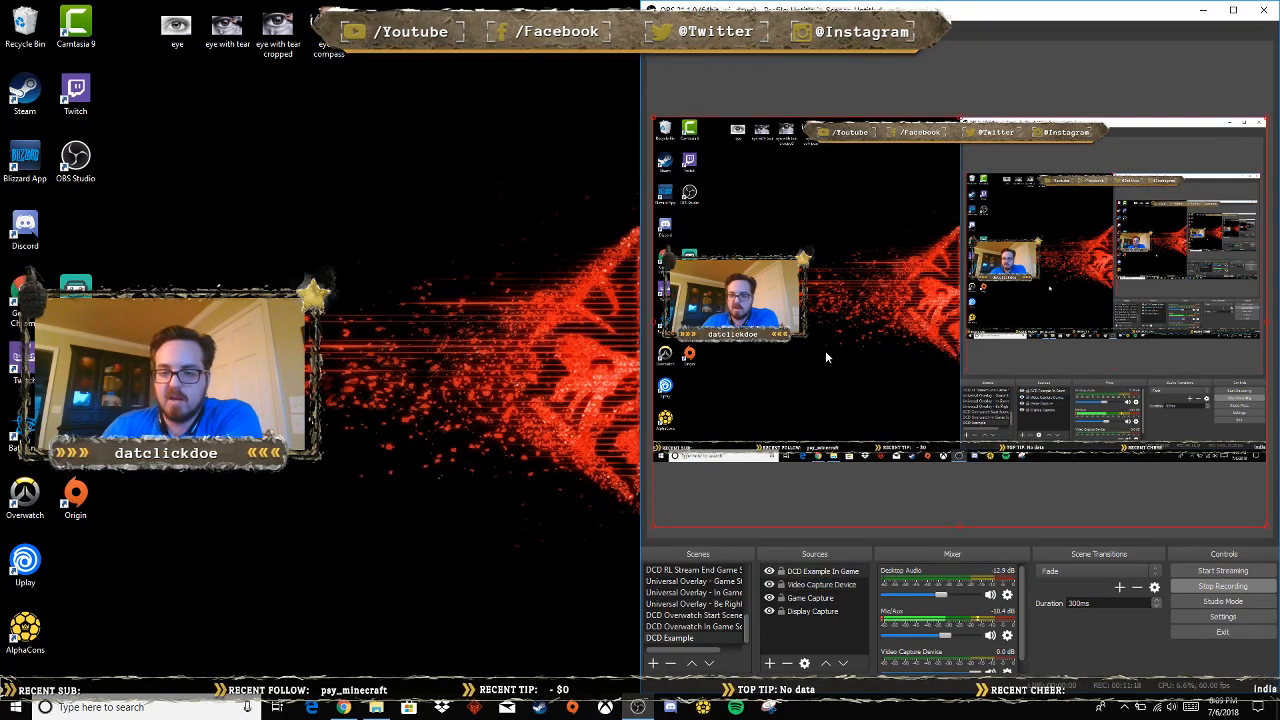